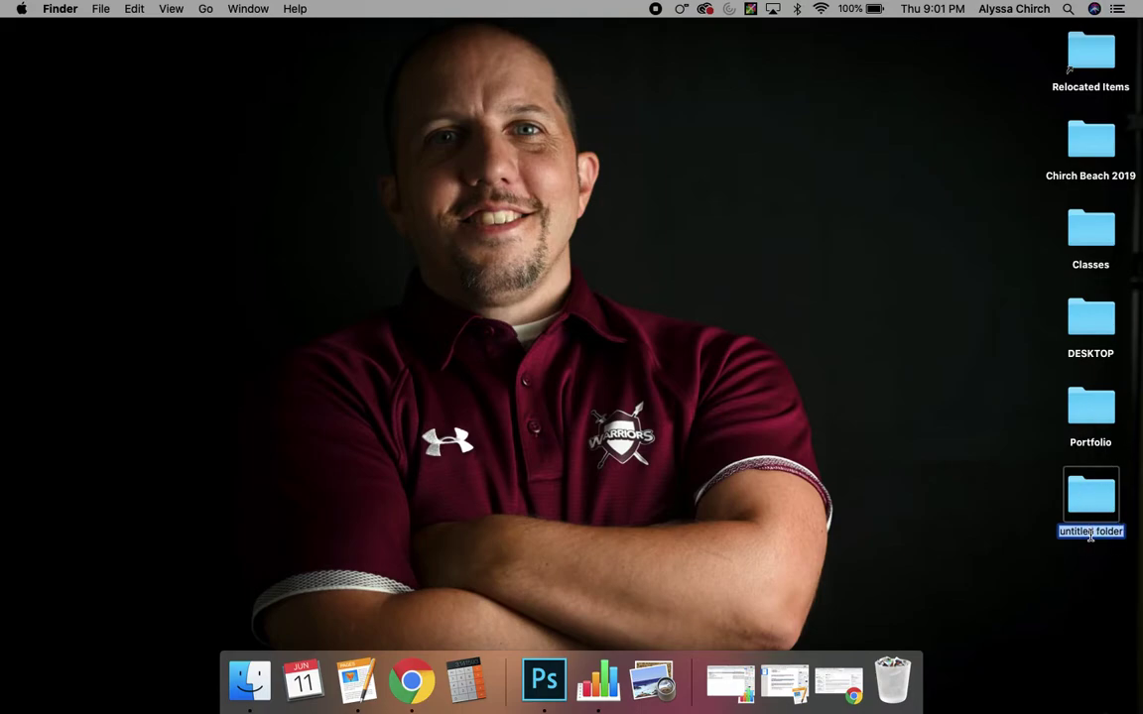
Try naming the new folder PORTFOLIO, dismiss the name-taken alert, and trash the untitled folder.
{"action": "type", "text": "POR"}
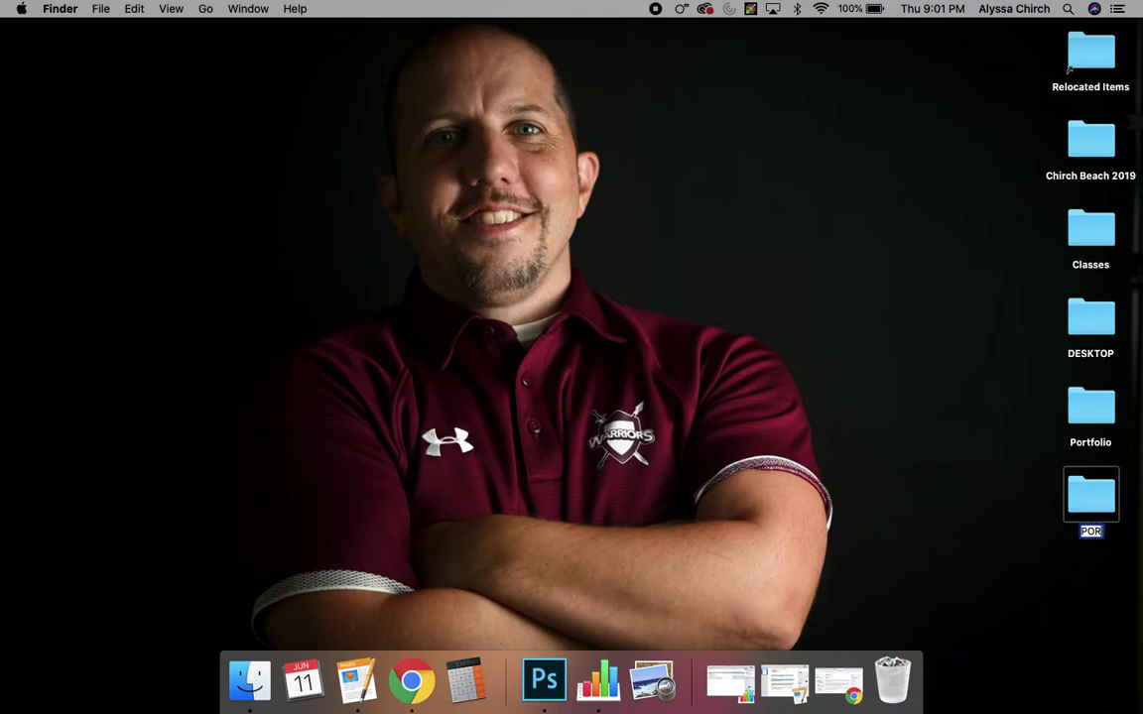
{"action": "type", "text": "TFOLIO"}
{"action": "key", "text": "Return"}
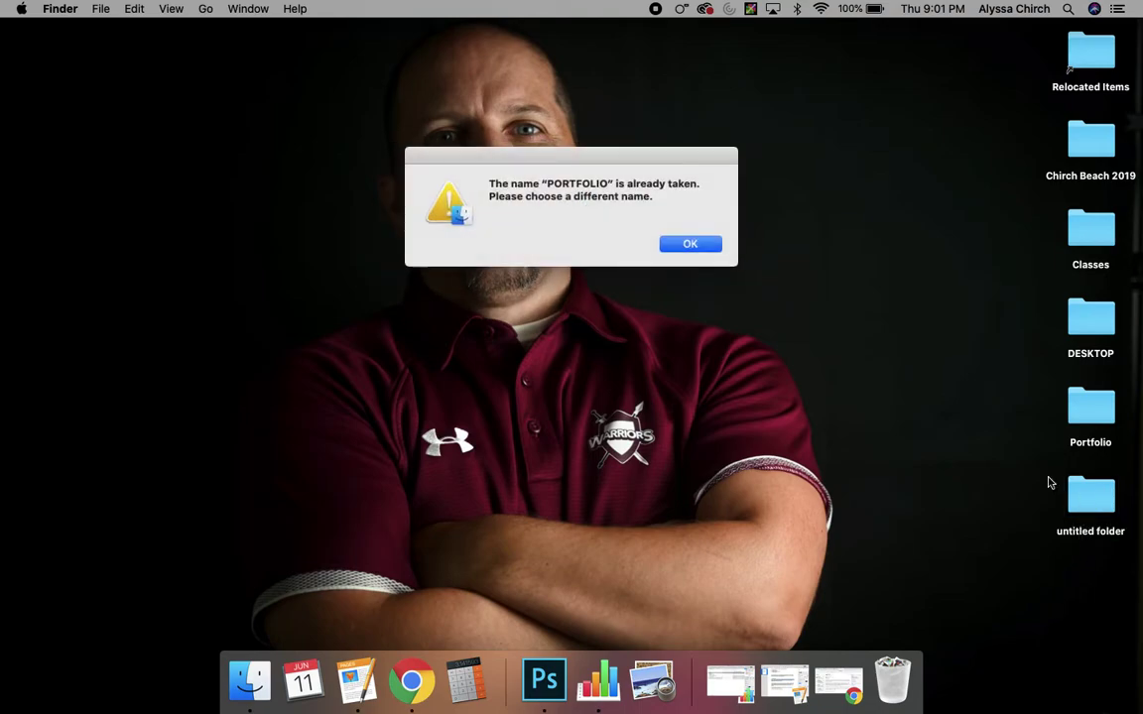
{"action": "left_click", "coordinate": [690, 246]}
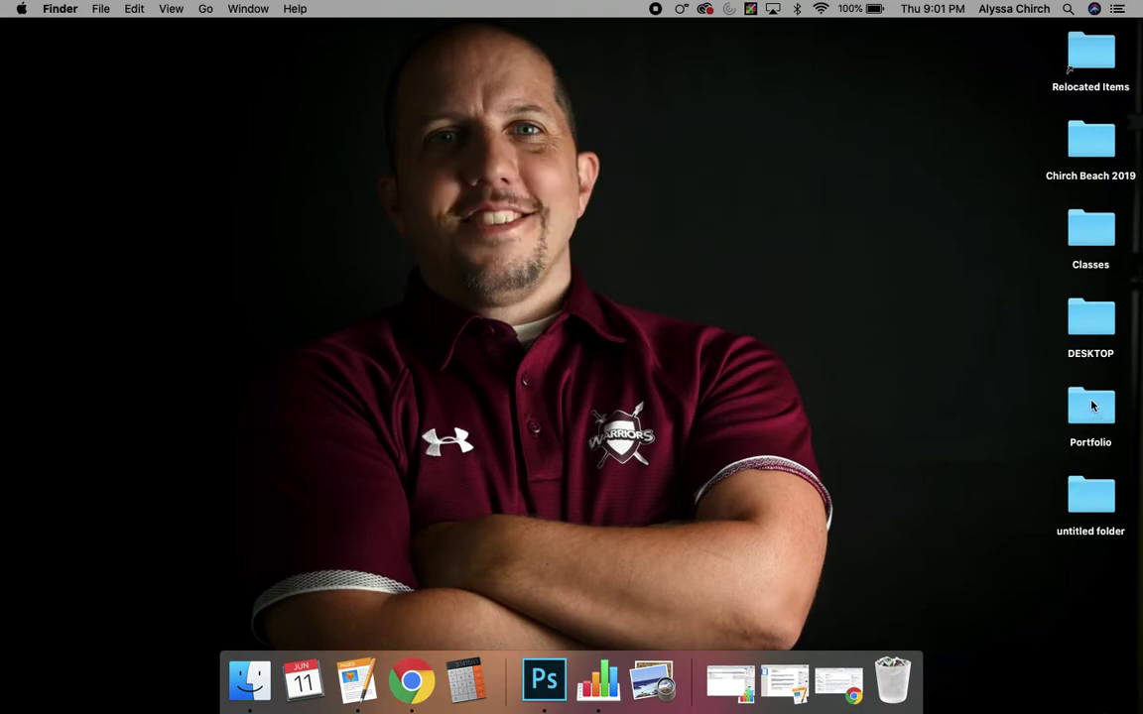
{"action": "left_click", "coordinate": [1090, 509]}
{"action": "left_click_drag", "start_coordinate": [1090, 509], "coordinate": [892, 680]}
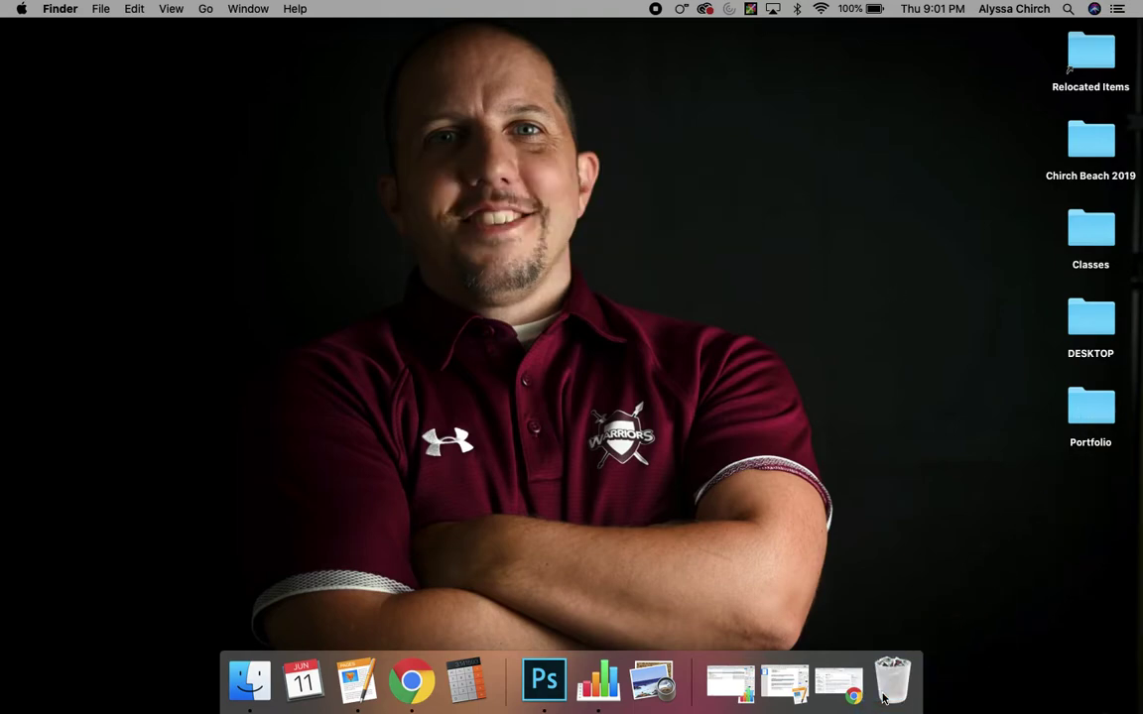
{"action": "double_click", "coordinate": [1096, 420]}
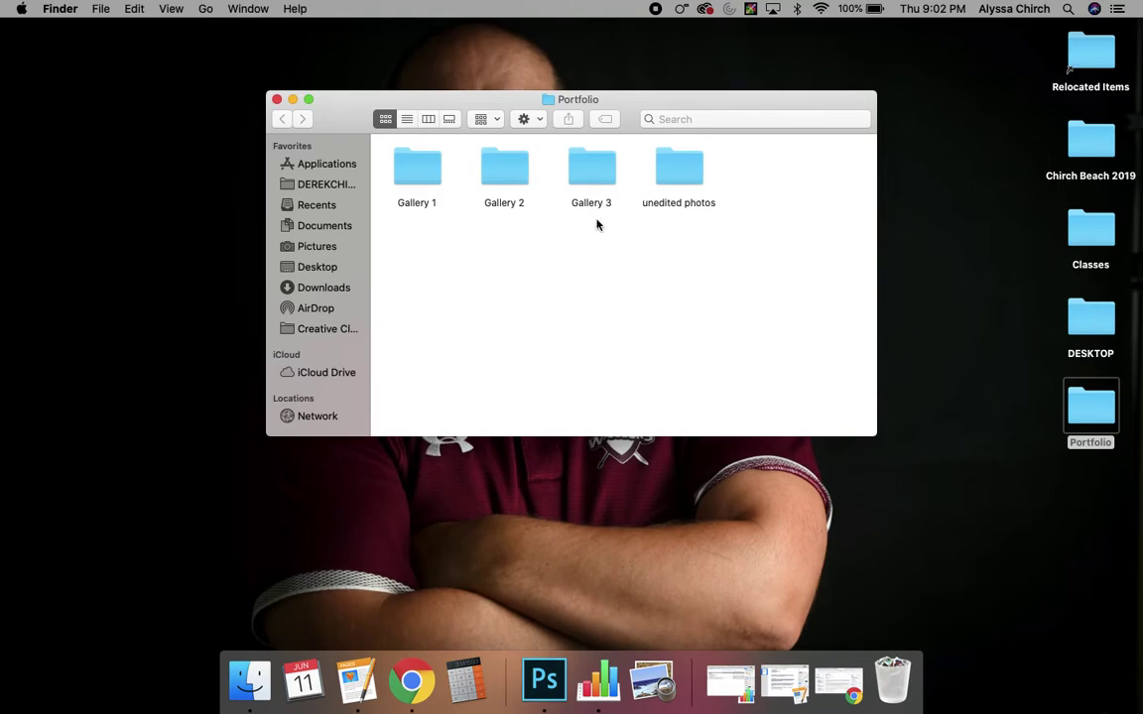
{"action": "double_click", "coordinate": [416, 174]}
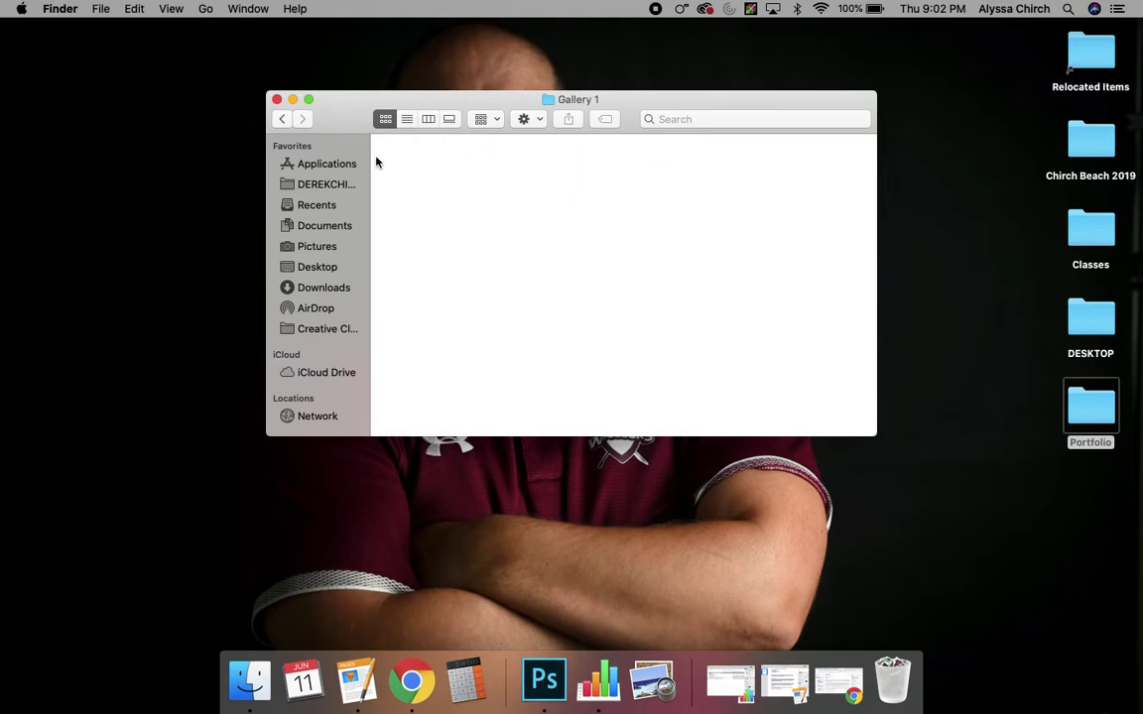
{"action": "left_click", "coordinate": [281, 119]}
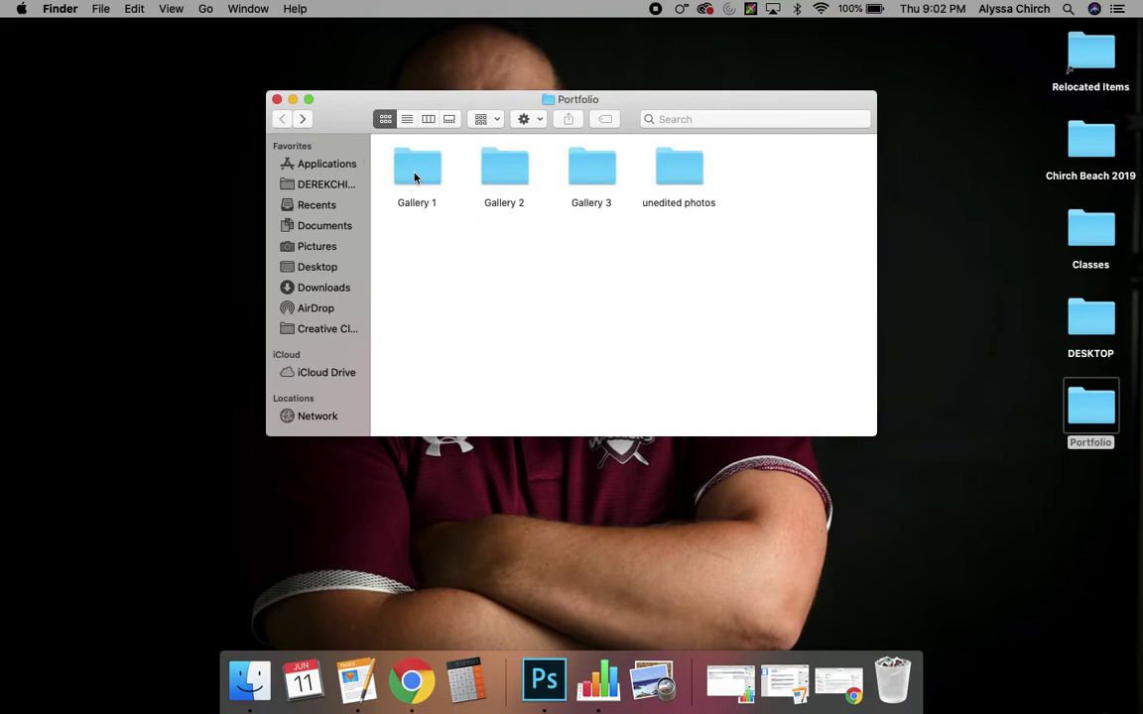
{"action": "double_click", "coordinate": [511, 180]}
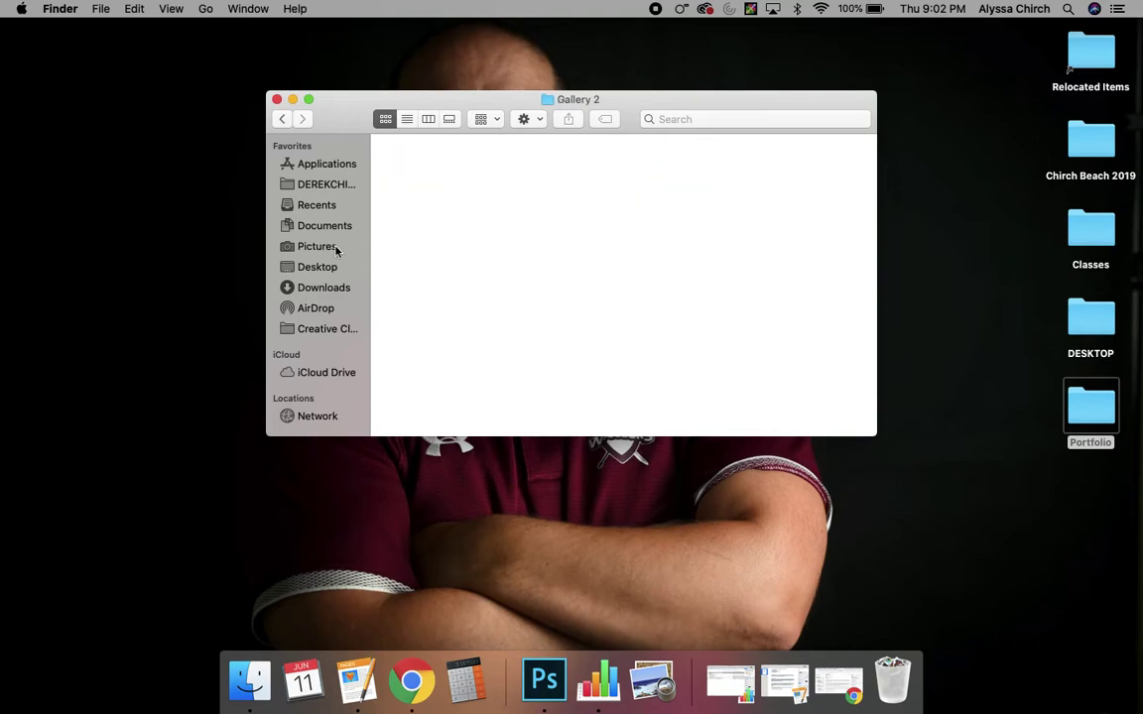
{"action": "left_click", "coordinate": [285, 119]}
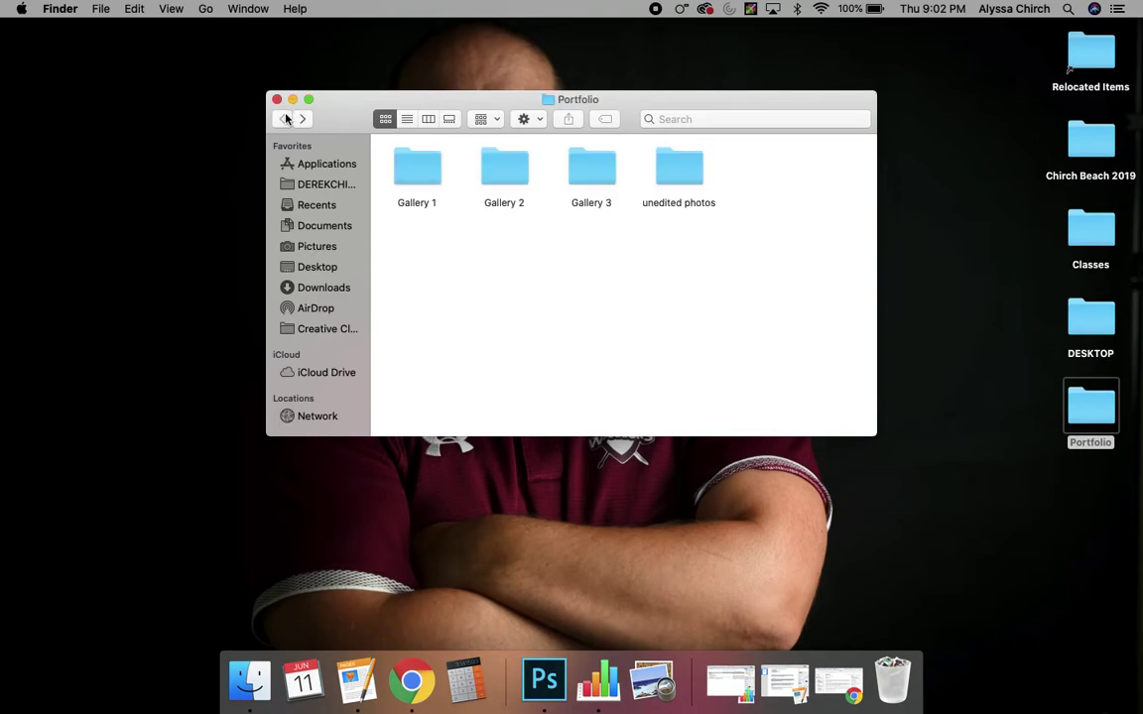
{"action": "double_click", "coordinate": [605, 172]}
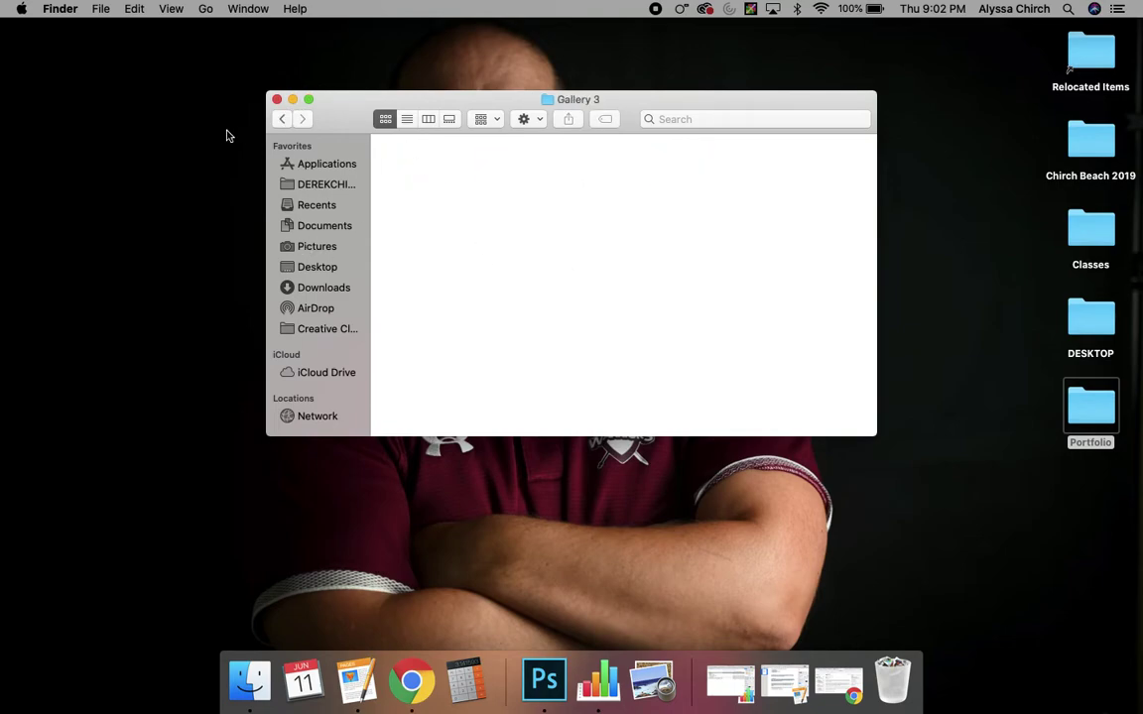
{"action": "left_click", "coordinate": [282, 120]}
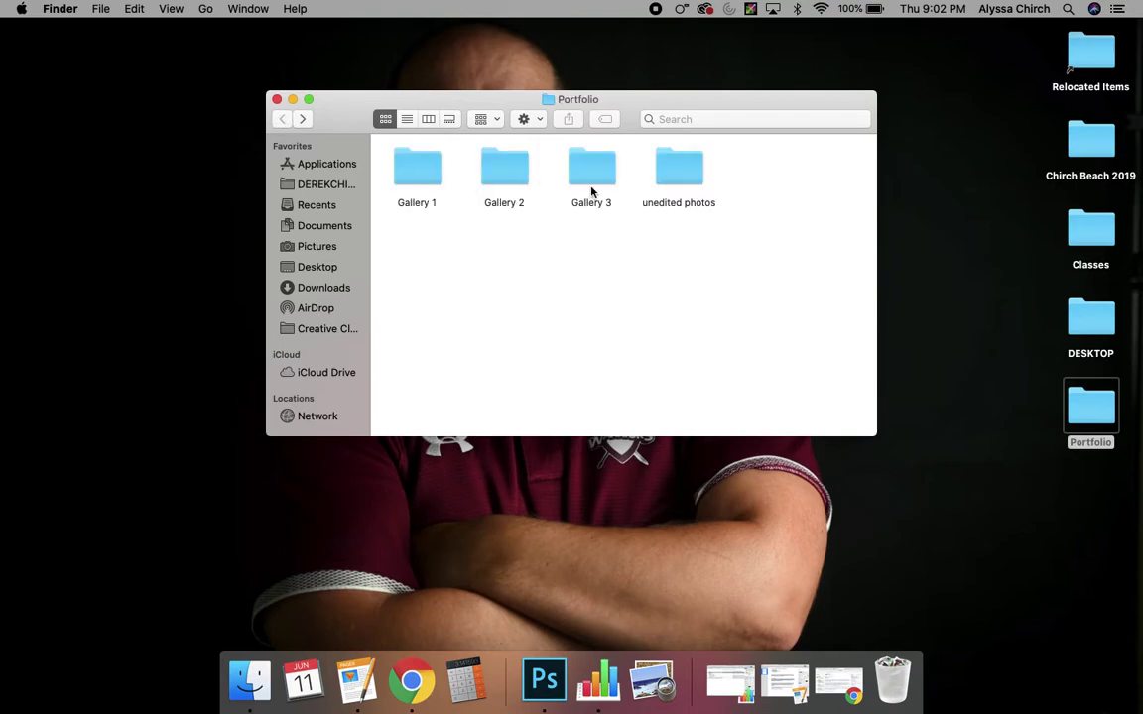
{"action": "double_click", "coordinate": [680, 167]}
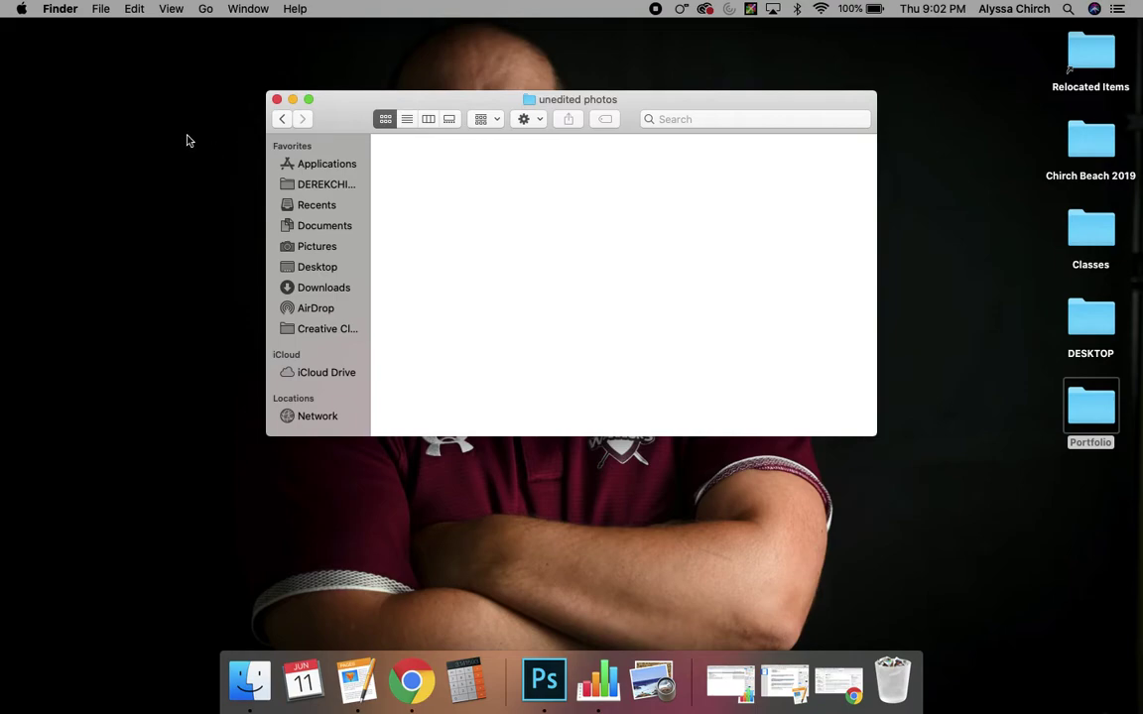
{"action": "left_click", "coordinate": [283, 119]}
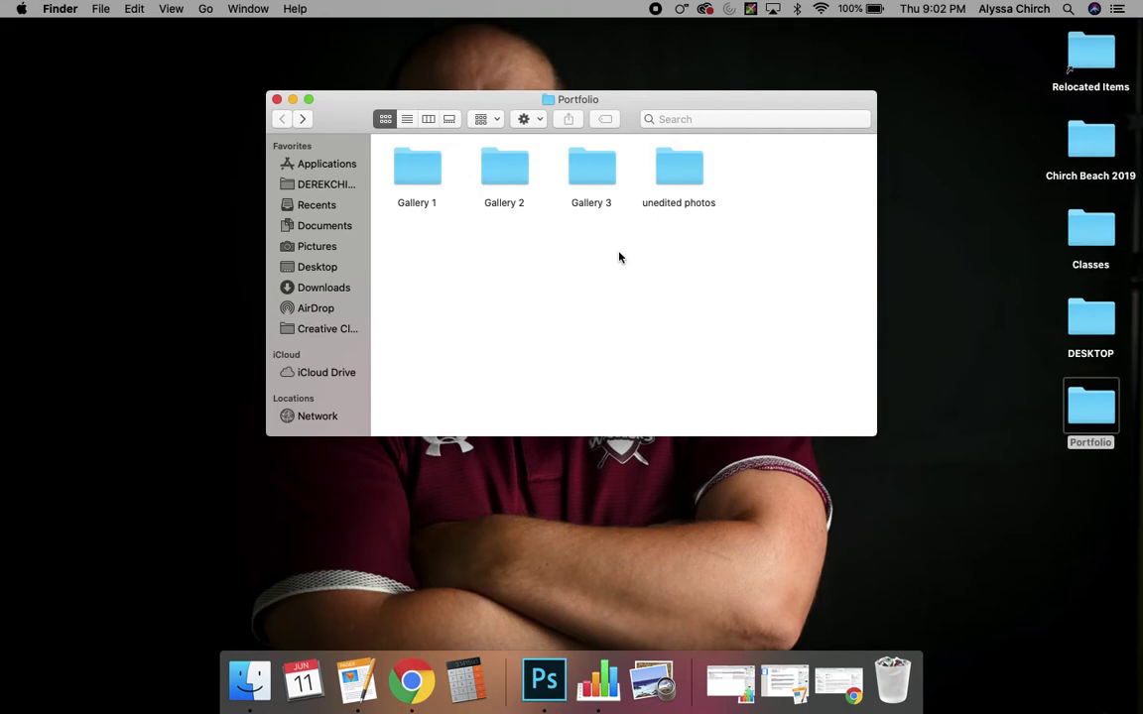
{"action": "left_click", "coordinate": [279, 100]}
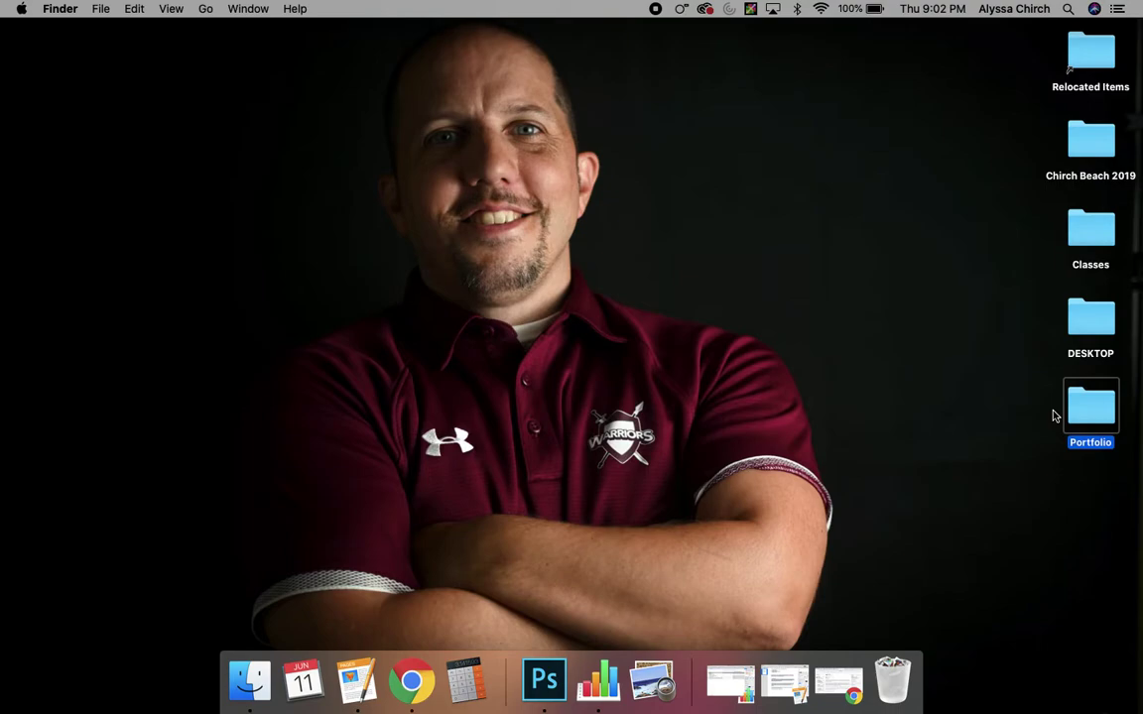
Deselect Portfolio and create a new desktop folder named PORTFOLIOS.
{"action": "left_click_drag", "start_coordinate": [924, 403], "coordinate": [1071, 431]}
{"action": "right_click", "coordinate": [907, 314]}
{"action": "left_click", "coordinate": [925, 314]}
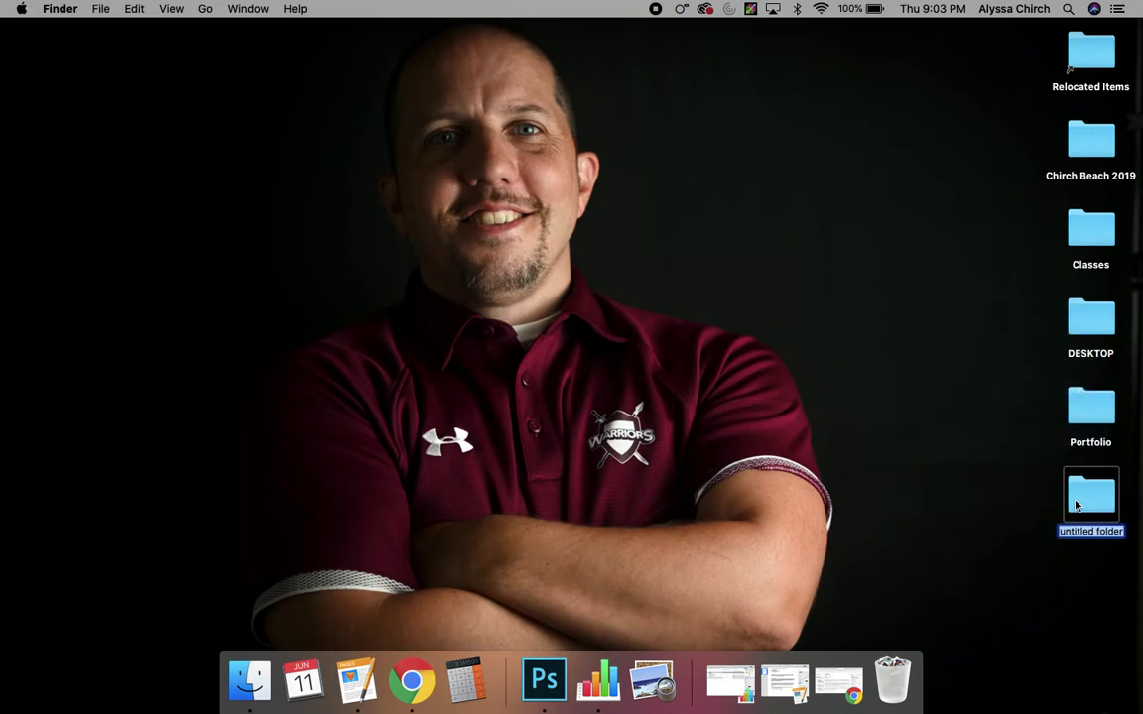
{"action": "type", "text": "PORTFO"}
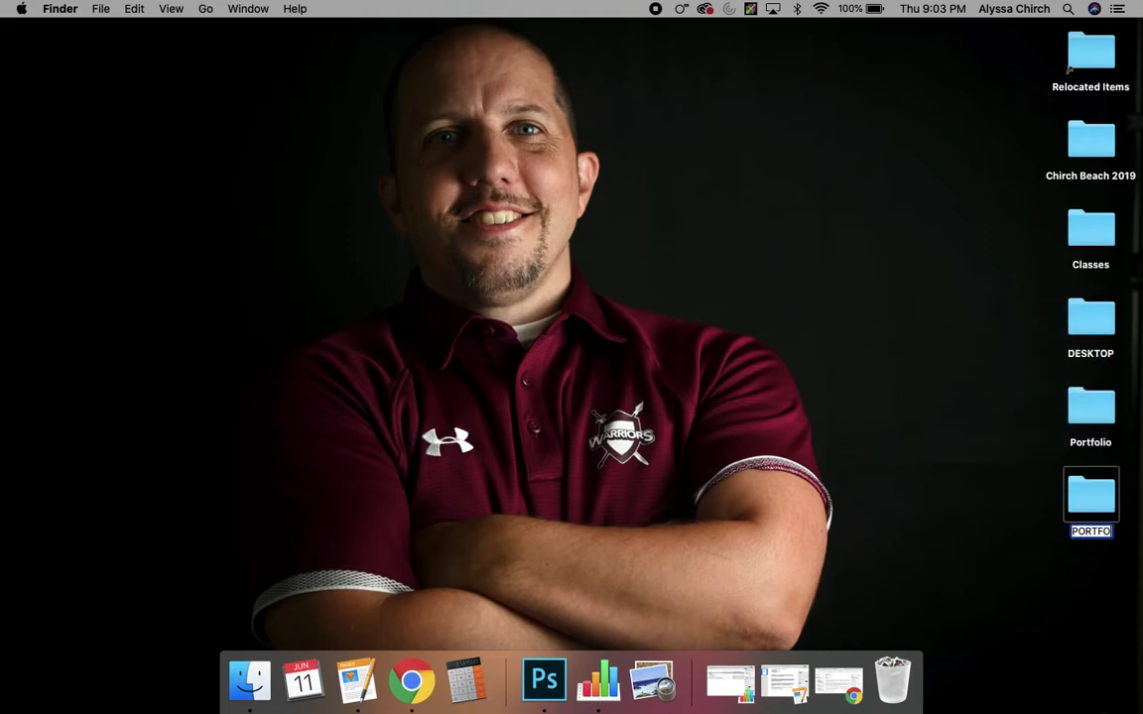
{"action": "type", "text": "LIOS"}
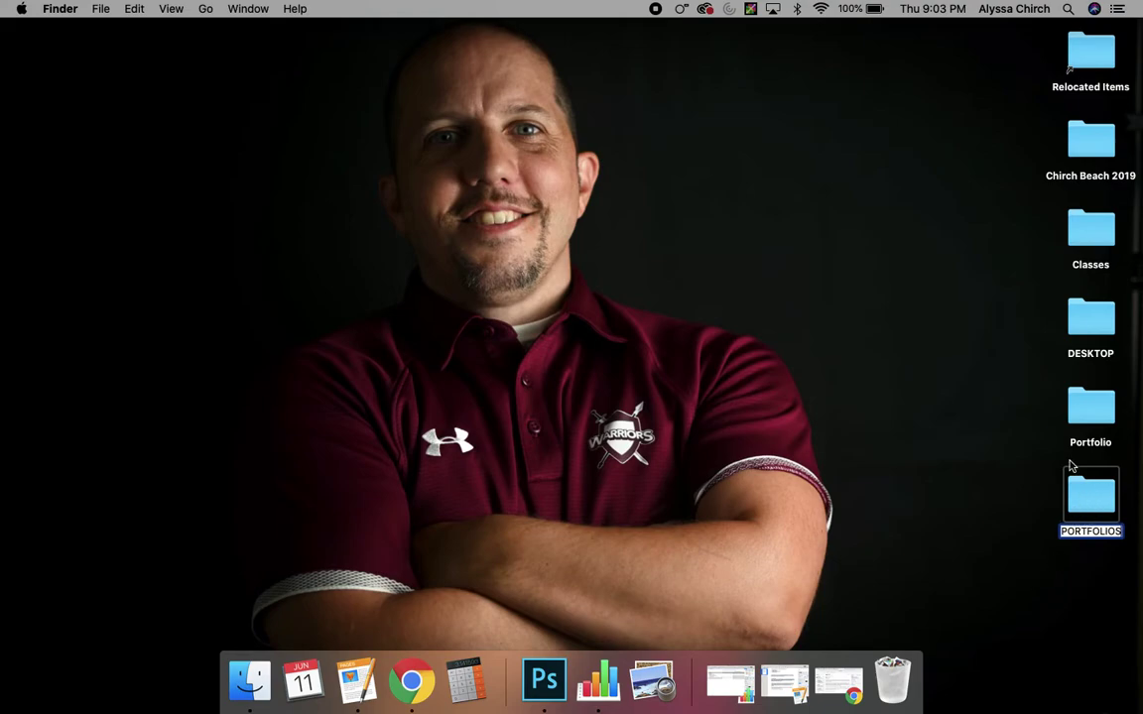
{"action": "left_click", "coordinate": [1032, 523]}
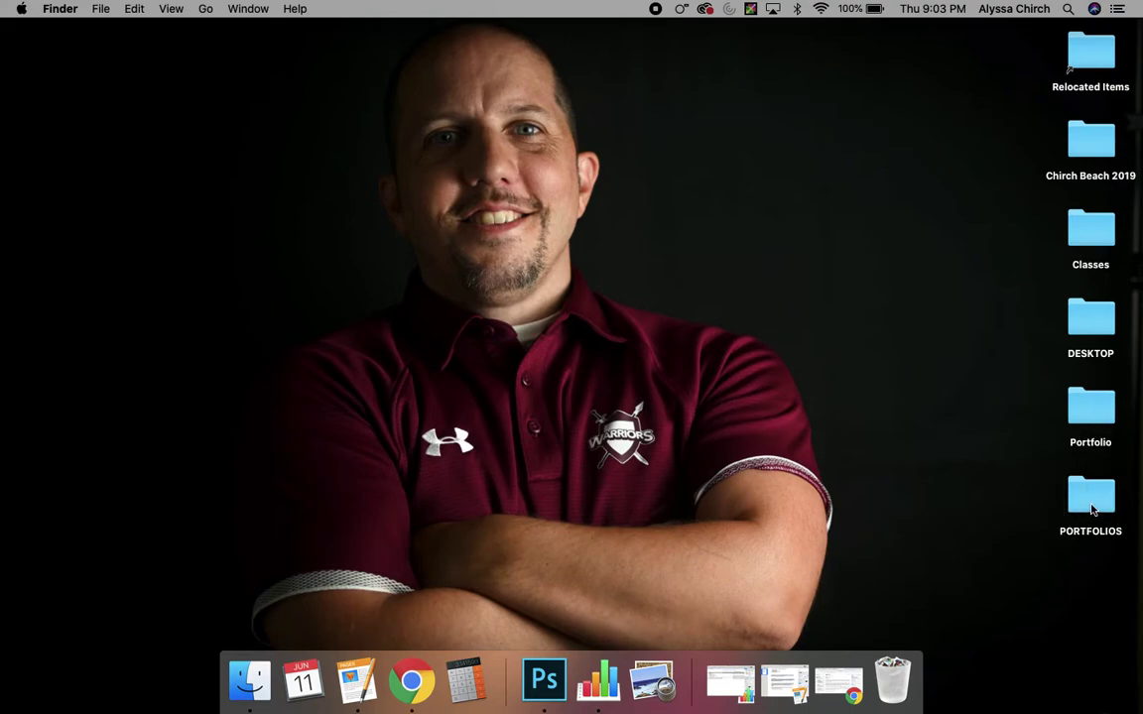
{"action": "right_click", "coordinate": [932, 424]}
Name a new desktop folder GALLERYONE and drag it into PORTFOLIOS.
{"action": "left_click", "coordinate": [957, 430]}
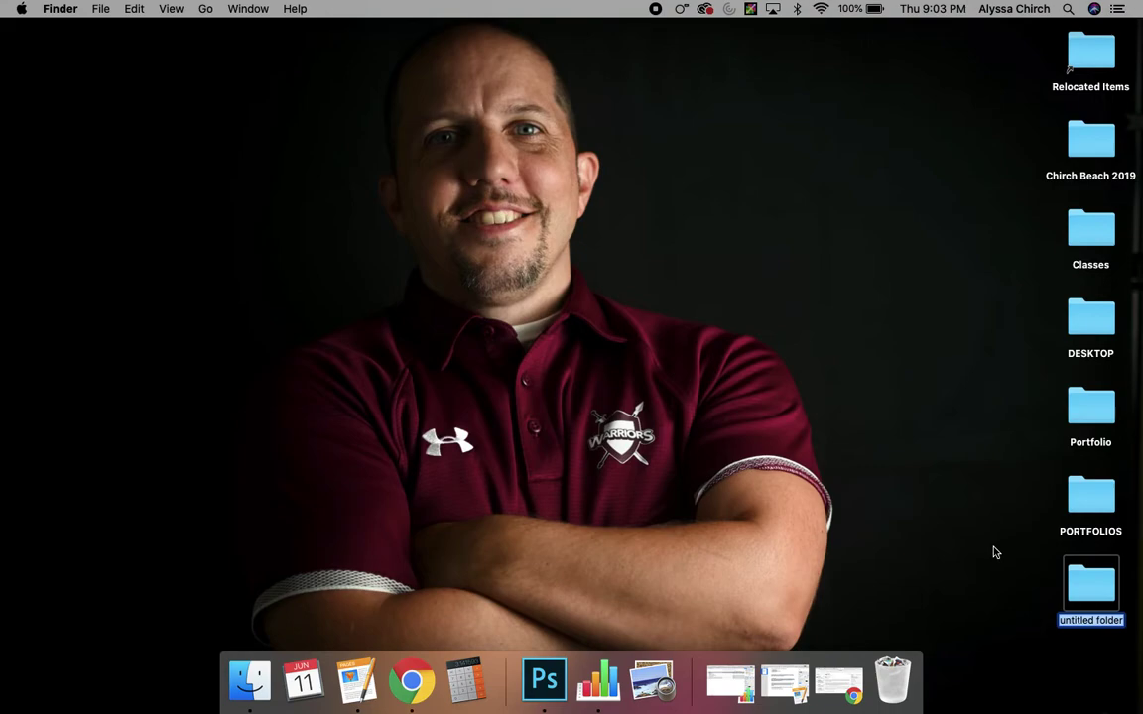
{"action": "type", "text": "GALLERY1"}
{"action": "key", "text": "BackSpace"}
{"action": "type", "text": "ONE"}
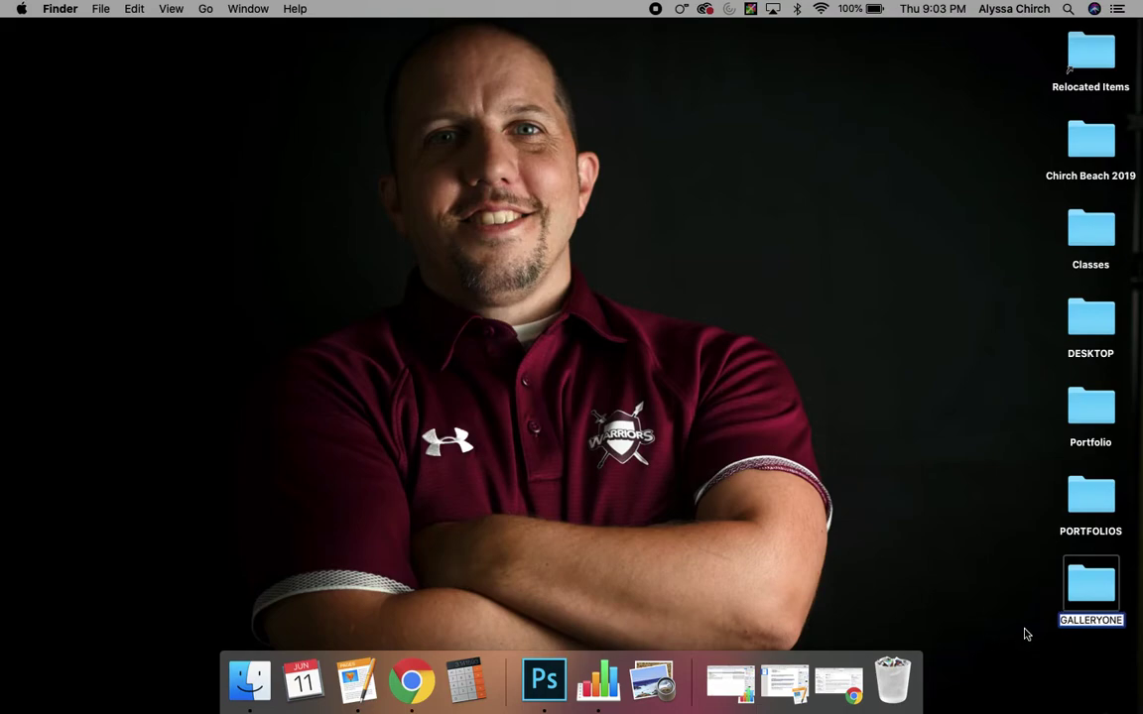
{"action": "key", "text": "Return"}
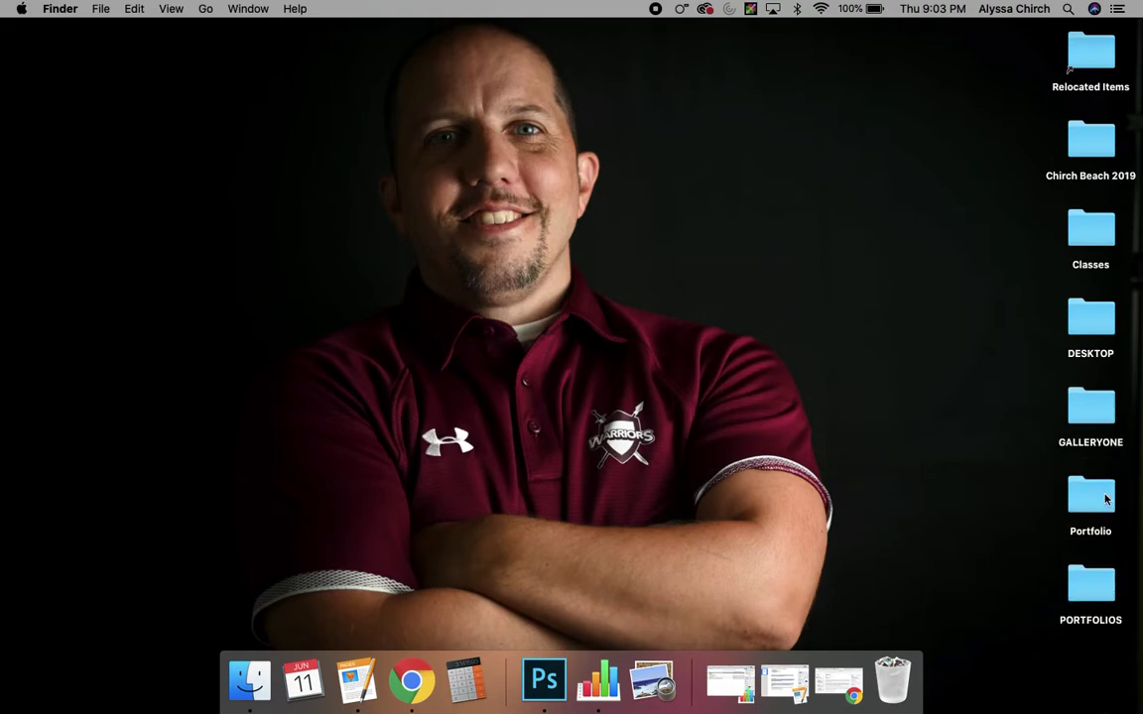
{"action": "left_click_drag", "start_coordinate": [1089, 404], "coordinate": [1087, 584]}
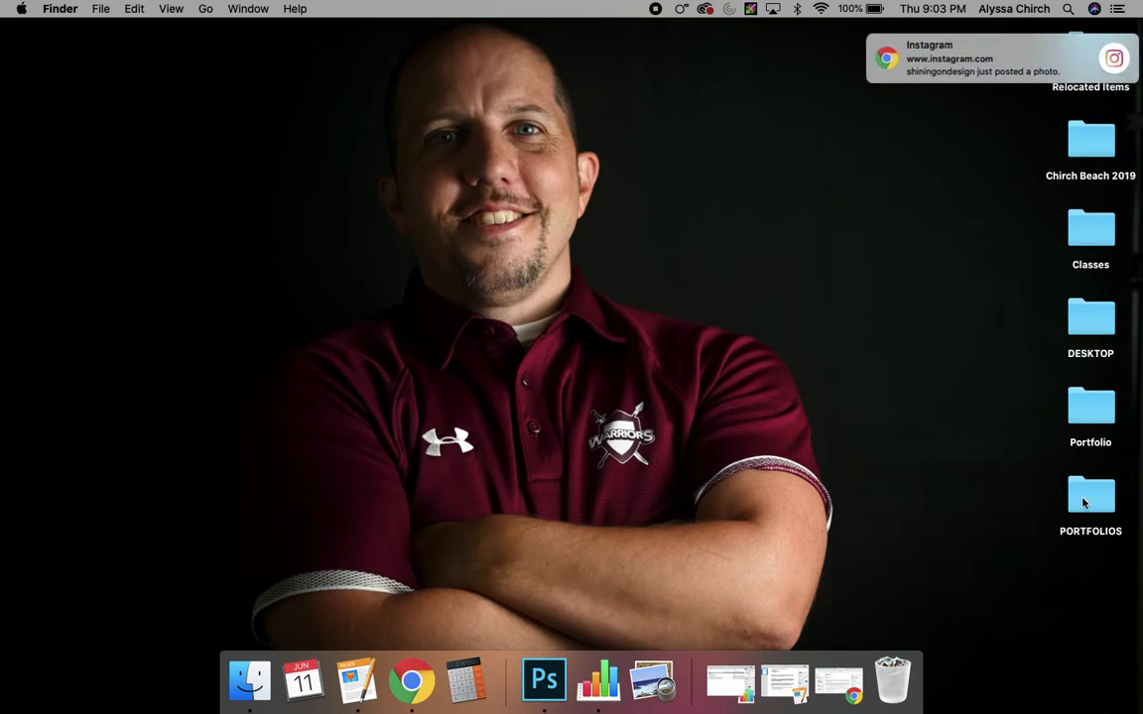
Create a GALLERYTWO folder on the desktop and drag it into PORTFOLIOS.
{"action": "right_click", "coordinate": [1005, 529]}
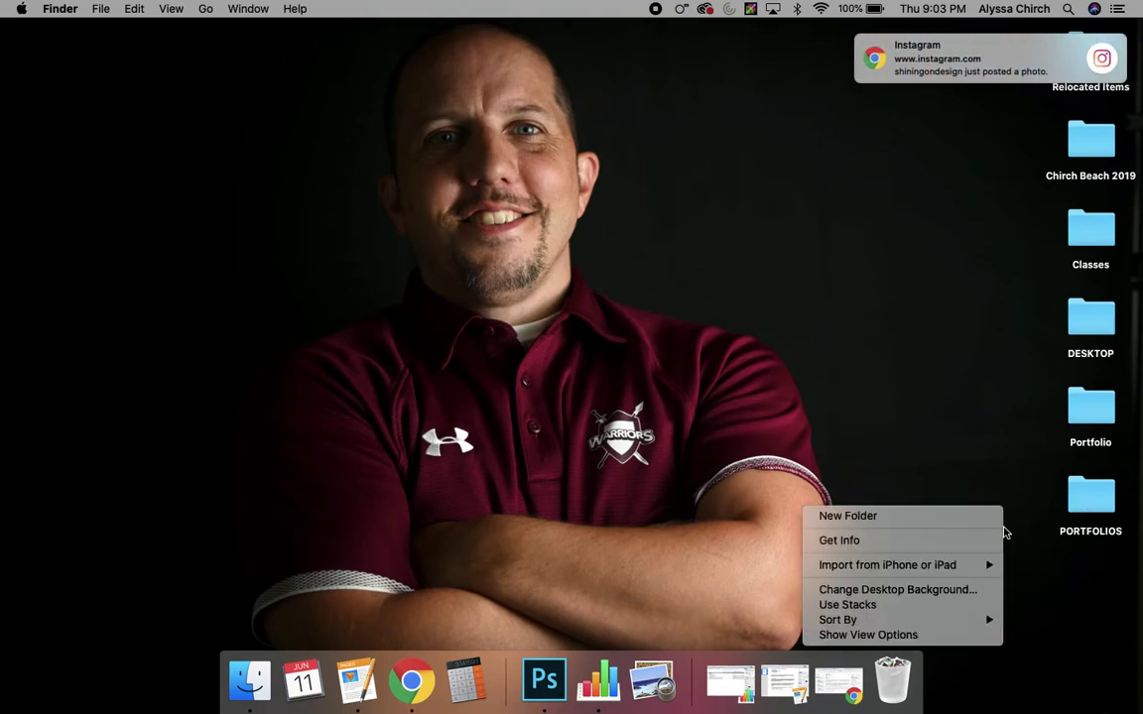
{"action": "left_click", "coordinate": [978, 515]}
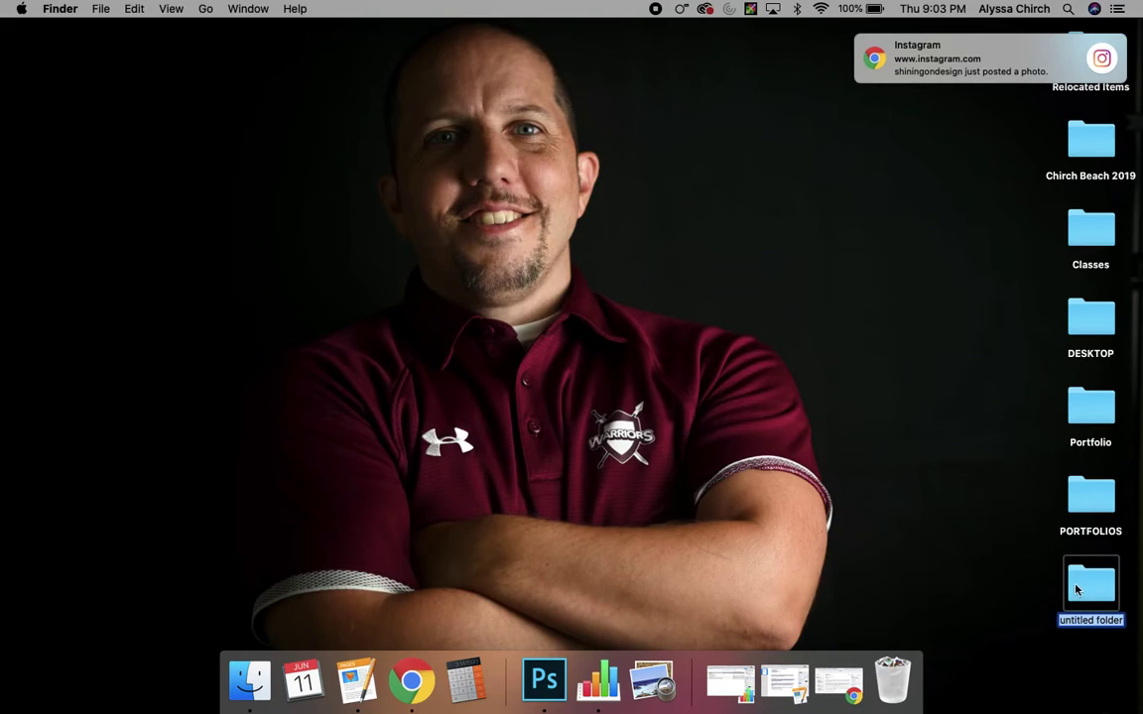
{"action": "type", "text": "GALLERY"}
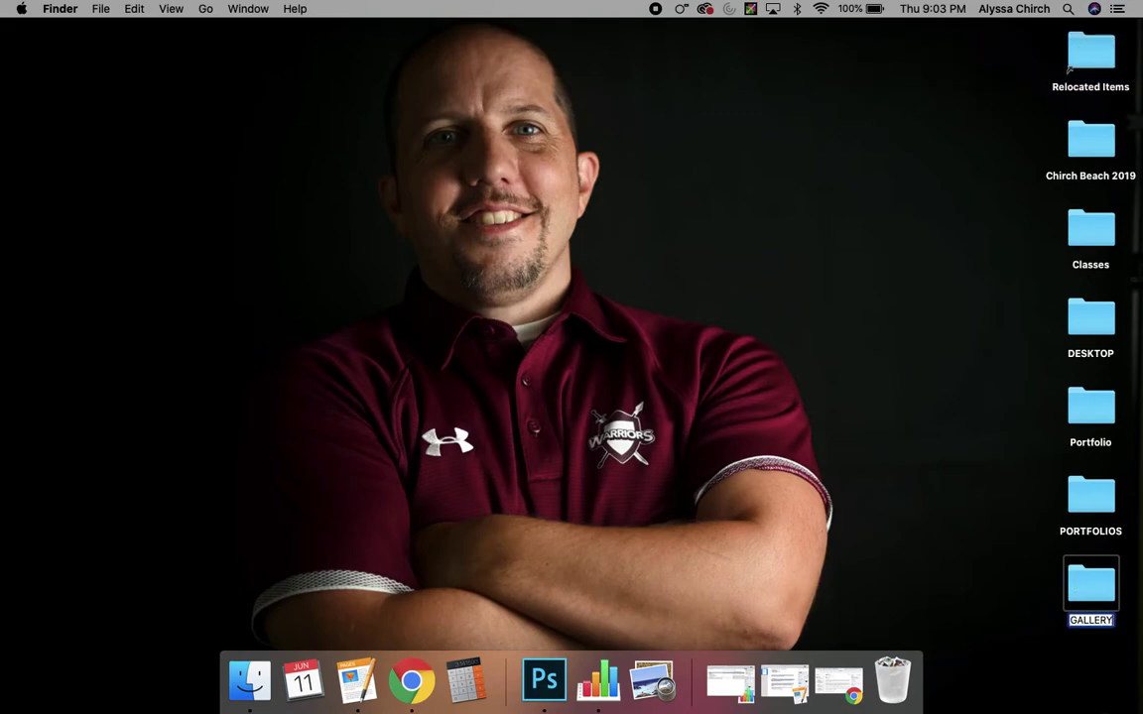
{"action": "type", "text": "TWO"}
{"action": "key", "text": "Return"}
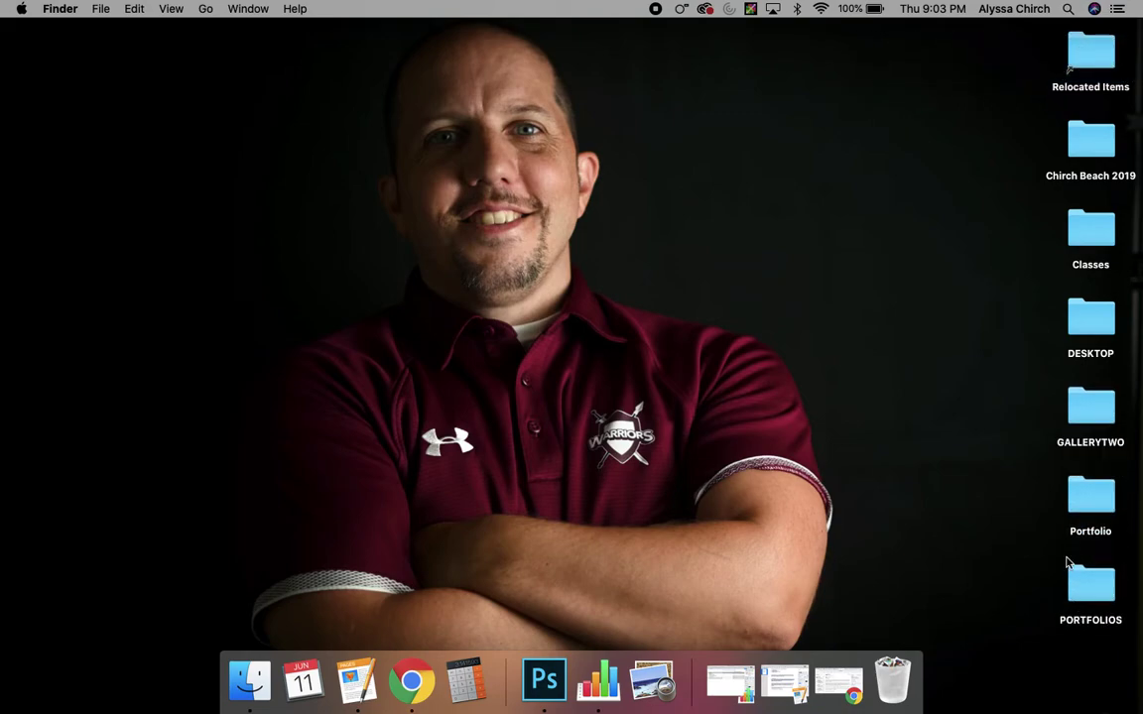
{"action": "left_click_drag", "start_coordinate": [1092, 416], "coordinate": [1088, 592]}
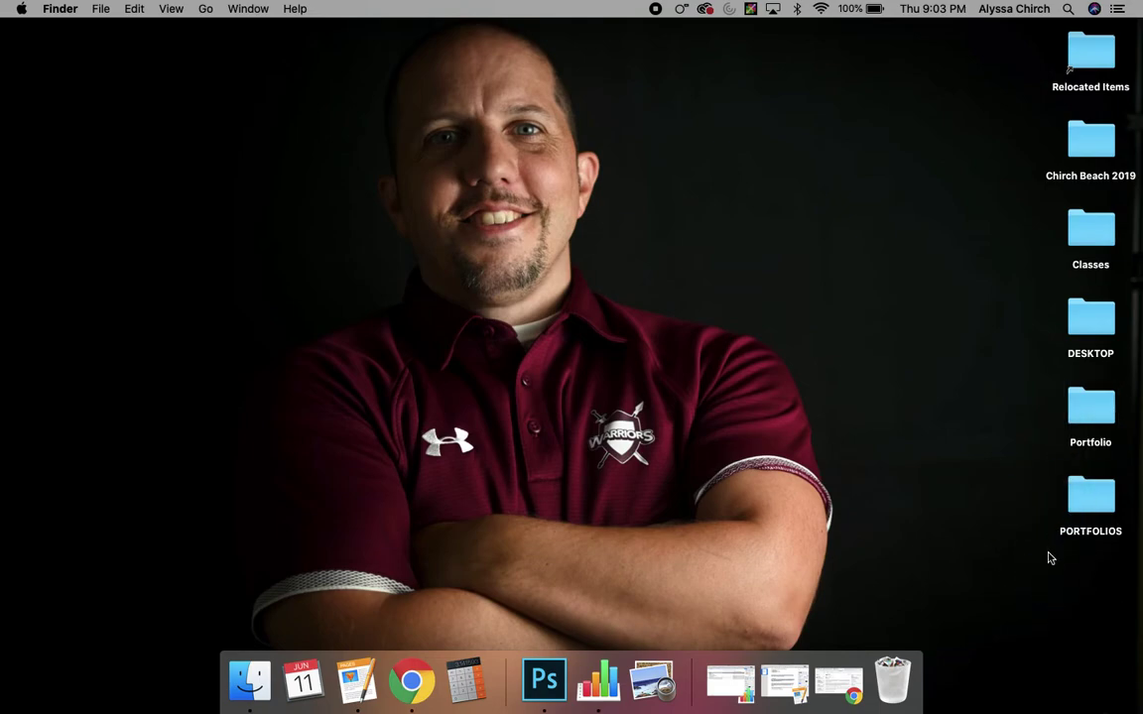
Create a GALLERY 3 folder and drag it into PORTFOLIOS.
{"action": "right_click", "coordinate": [1071, 578]}
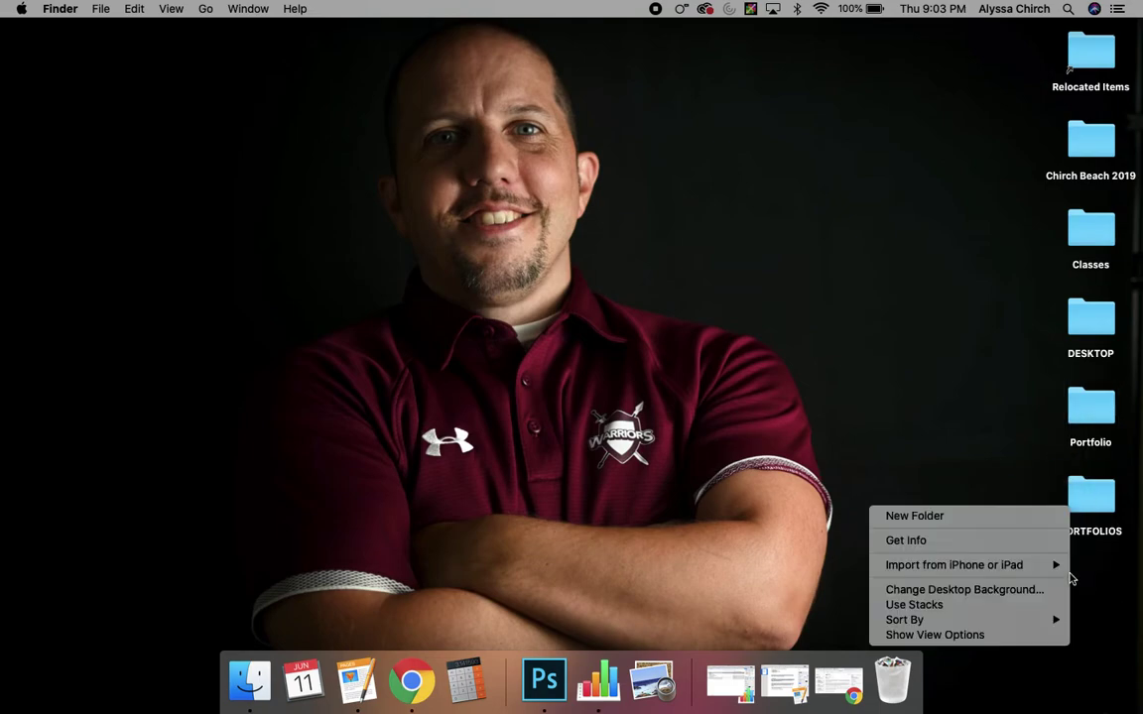
{"action": "left_click", "coordinate": [1008, 518]}
{"action": "type", "text": "GALL"}
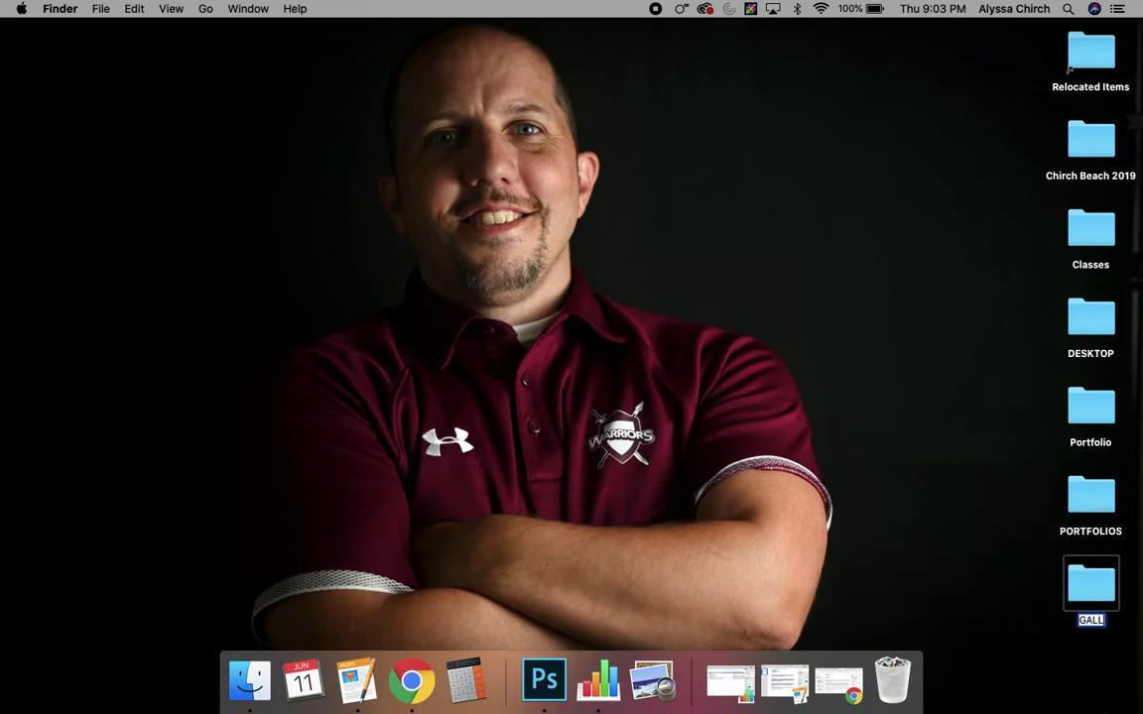
{"action": "type", "text": "ERY 3"}
{"action": "key", "text": "Return"}
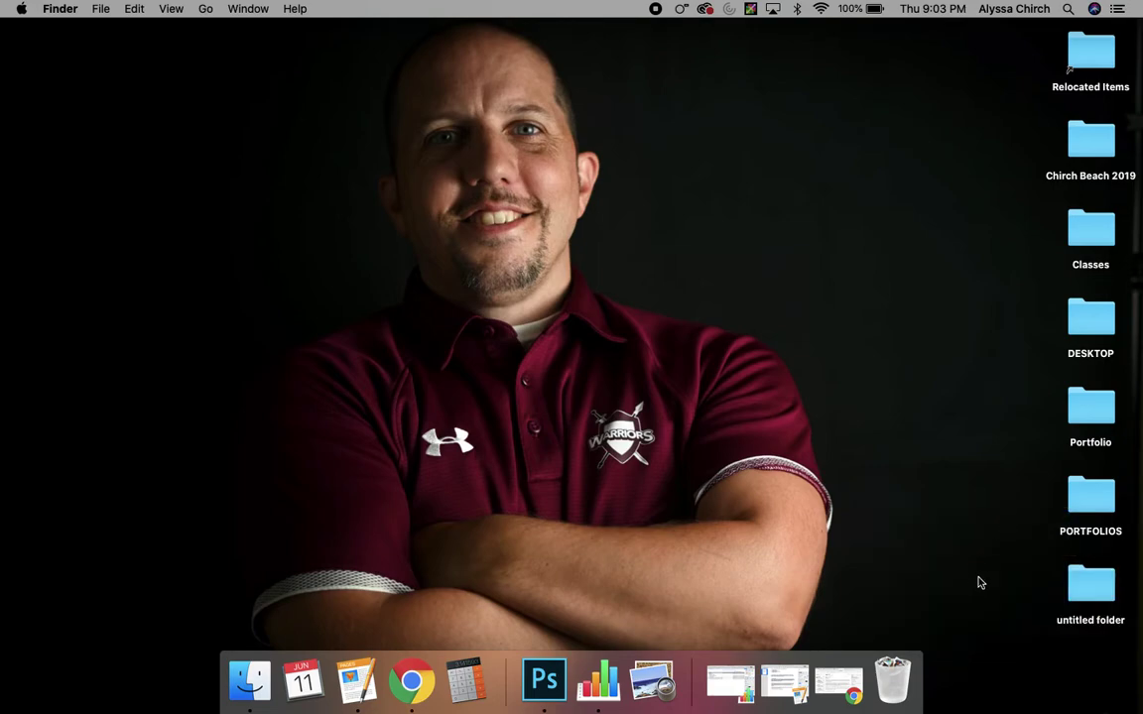
{"action": "left_click_drag", "start_coordinate": [1108, 422], "coordinate": [1094, 601]}
Create an UNEDITED PHOTOS folder and drag it into PORTFOLIOS.
{"action": "right_click", "coordinate": [1080, 582]}
{"action": "left_click", "coordinate": [972, 518]}
{"action": "type", "text": "UNEDI"}
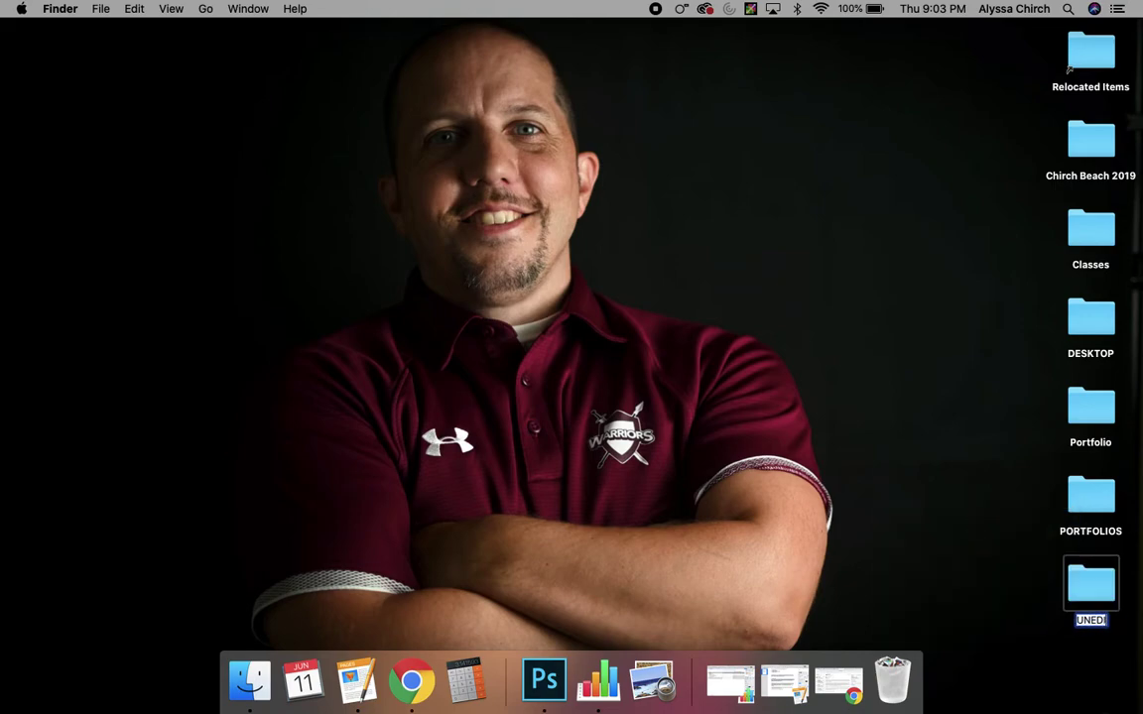
{"action": "type", "text": "TED PHOTOS"}
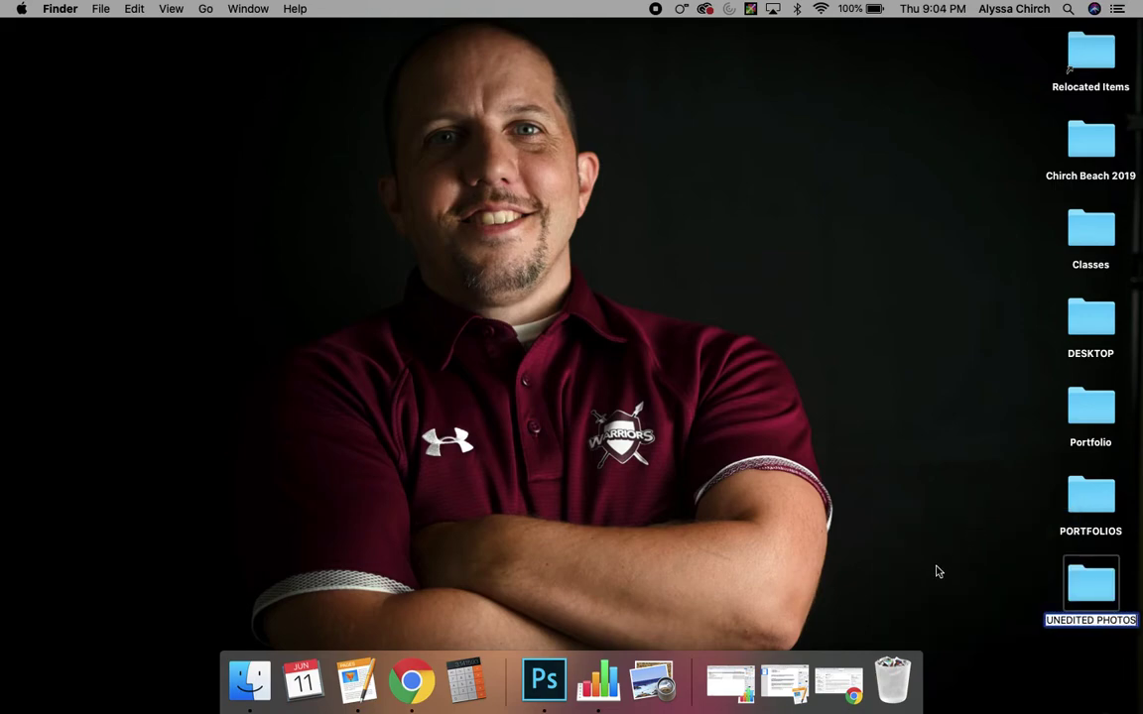
{"action": "left_click", "coordinate": [953, 582]}
{"action": "left_click_drag", "start_coordinate": [1082, 600], "coordinate": [1088, 502]}
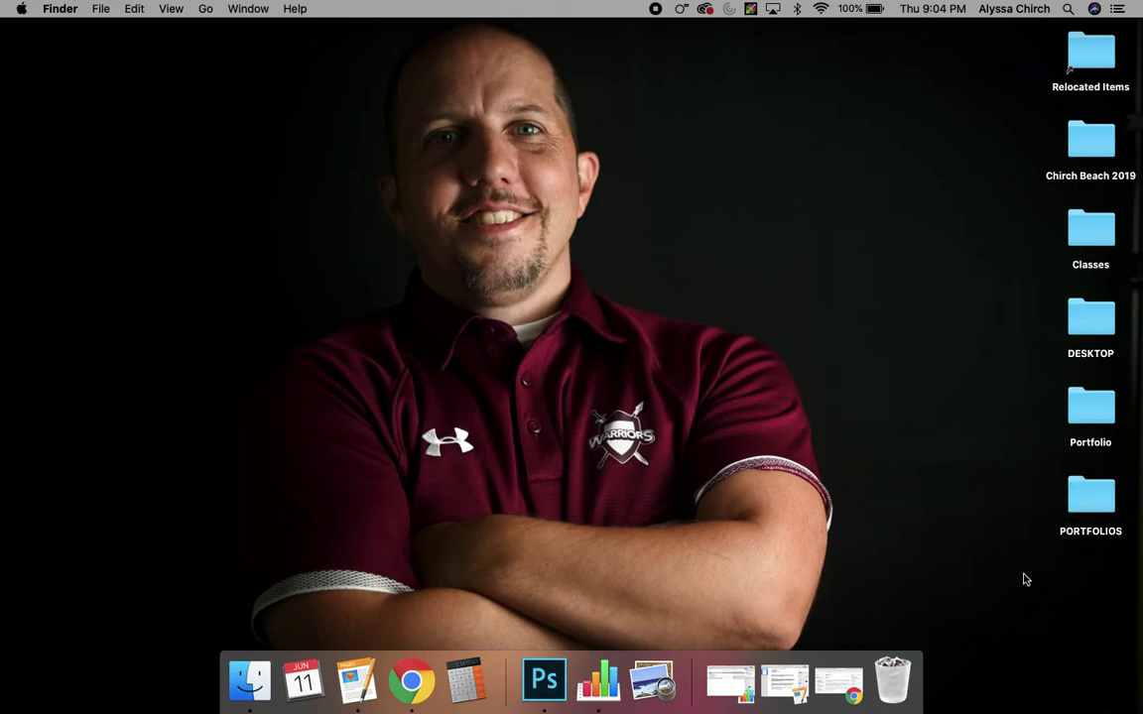
Create a WEEK ONE UNEDITED folder and drag it into PORTFOLIOS.
{"action": "right_click", "coordinate": [1022, 509]}
{"action": "left_click", "coordinate": [952, 515]}
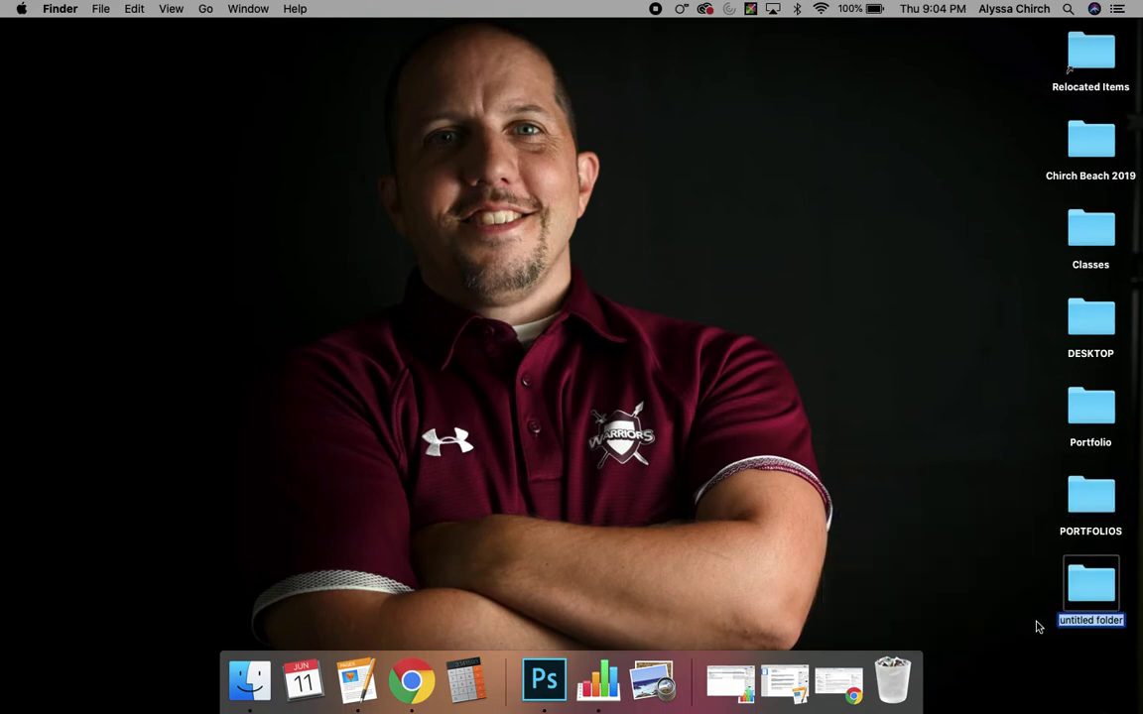
{"action": "type", "text": "WEEK ONE UNEDITED"}
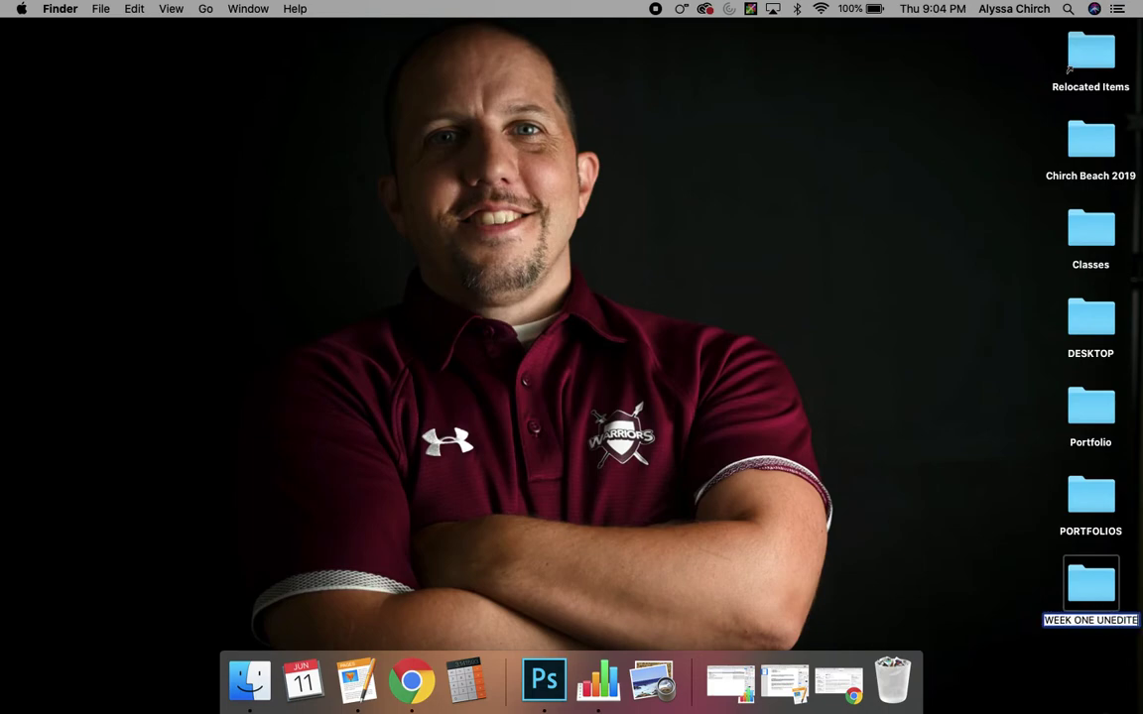
{"action": "left_click", "coordinate": [1047, 652]}
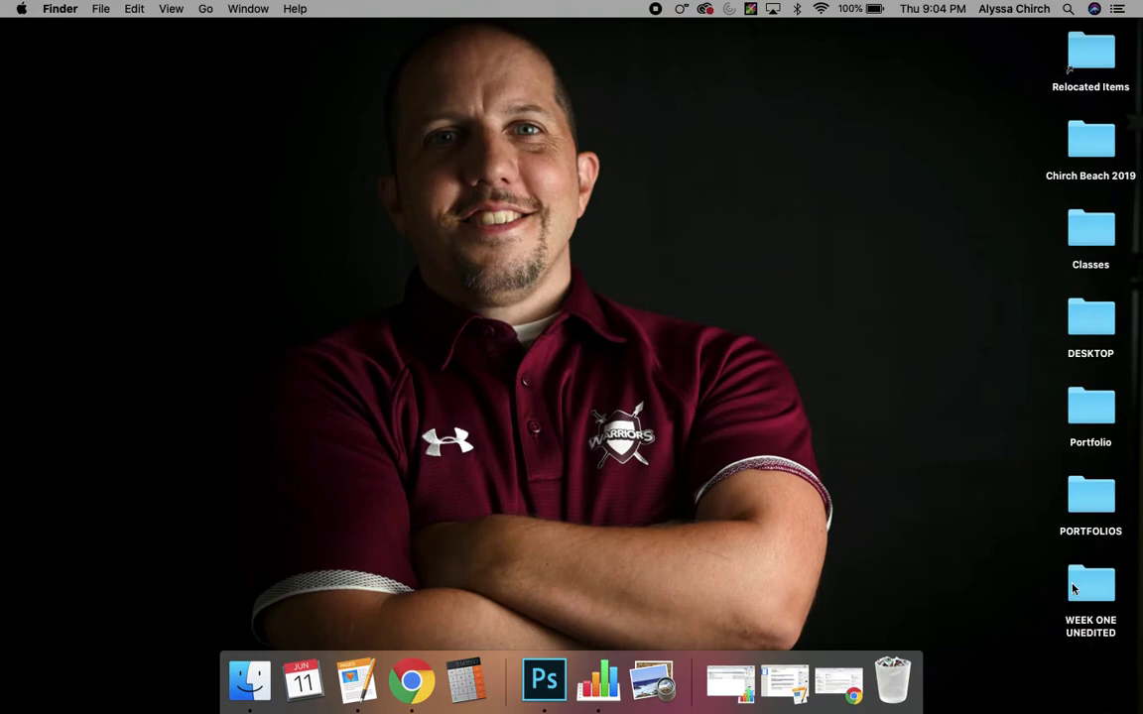
{"action": "left_click_drag", "start_coordinate": [1089, 590], "coordinate": [1090, 503]}
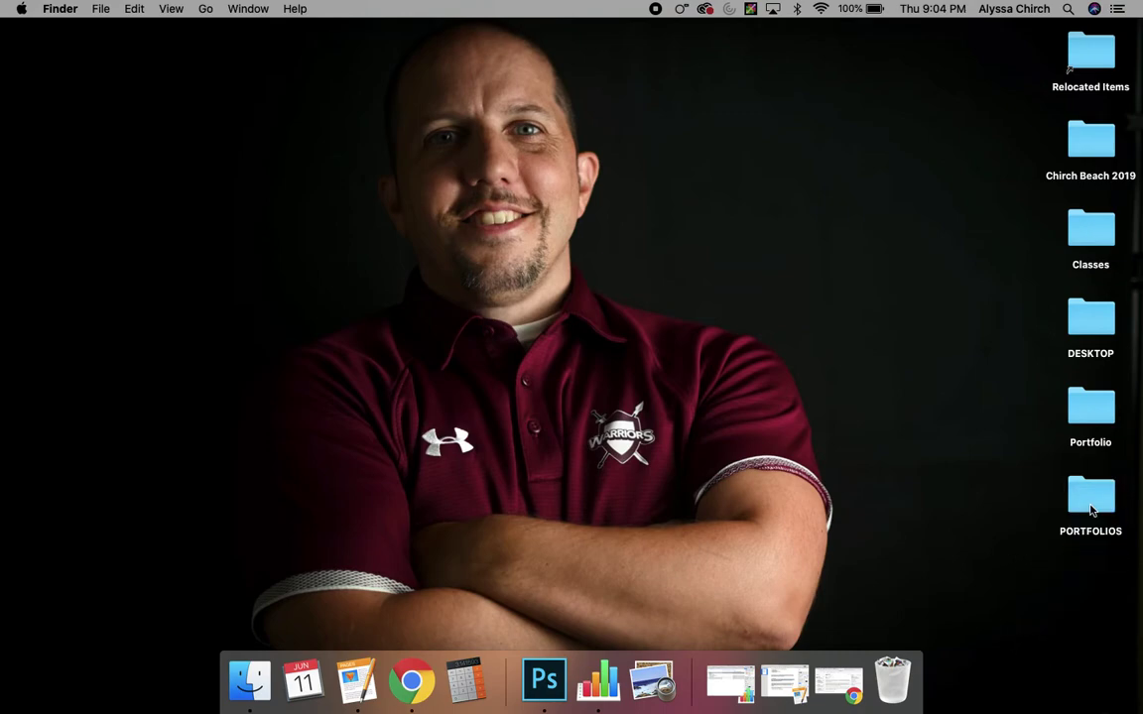
{"action": "double_click", "coordinate": [1089, 501]}
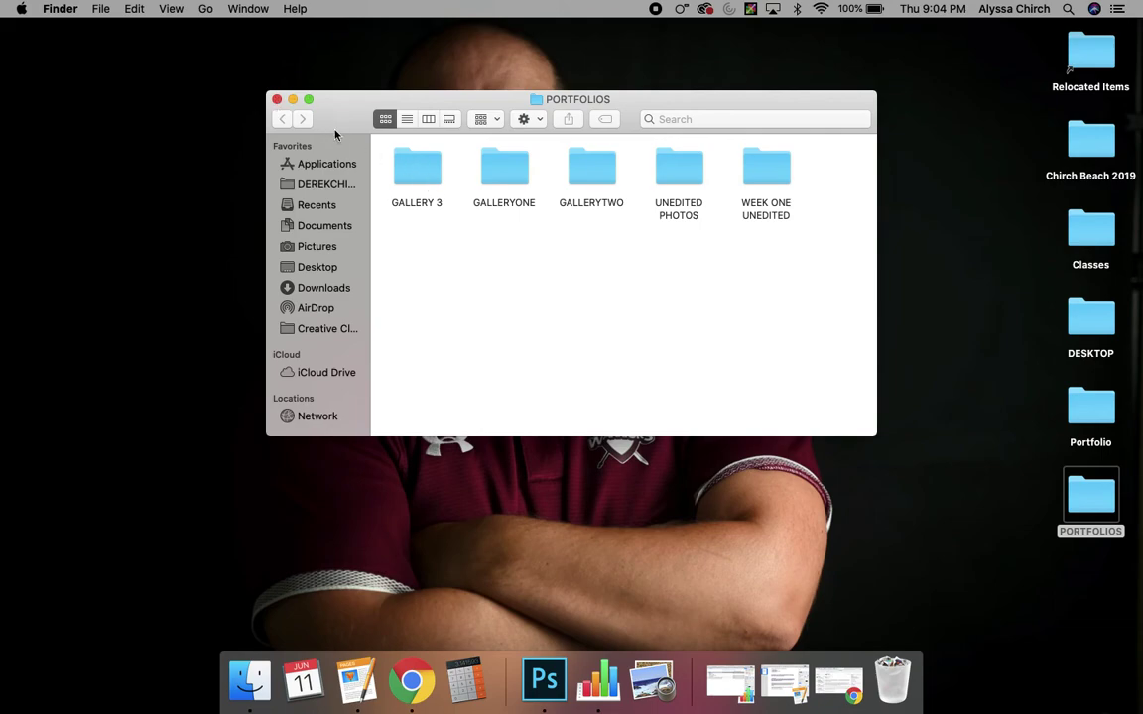
{"action": "double_click", "coordinate": [425, 173]}
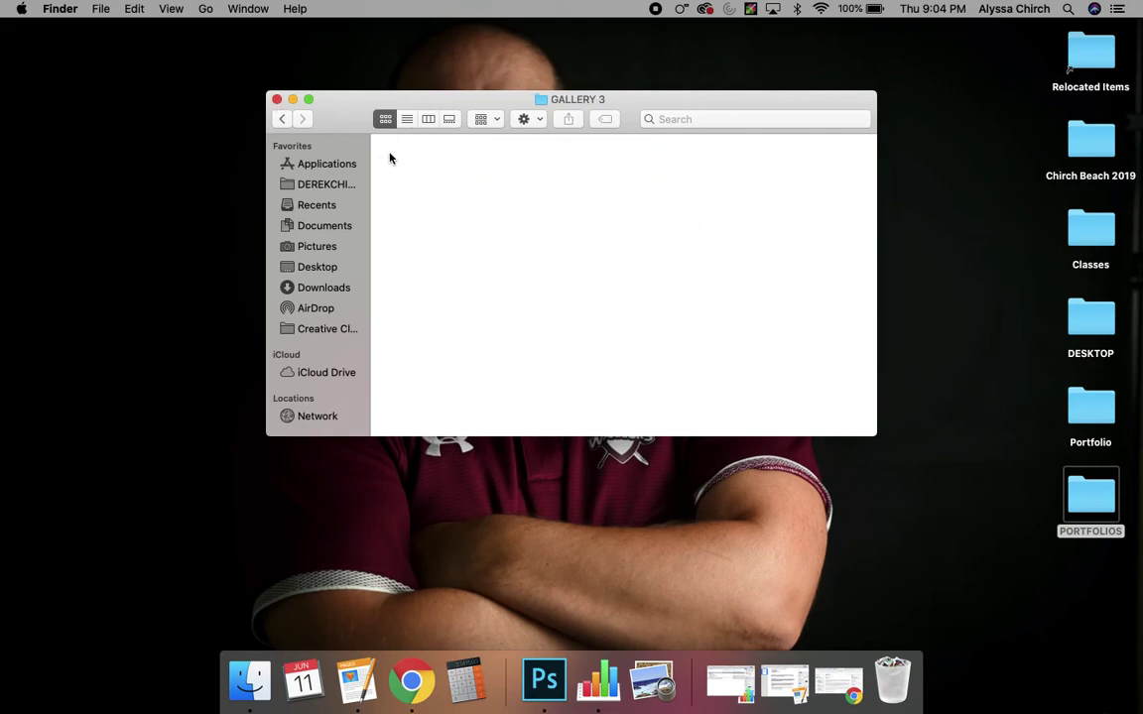
{"action": "left_click", "coordinate": [277, 100]}
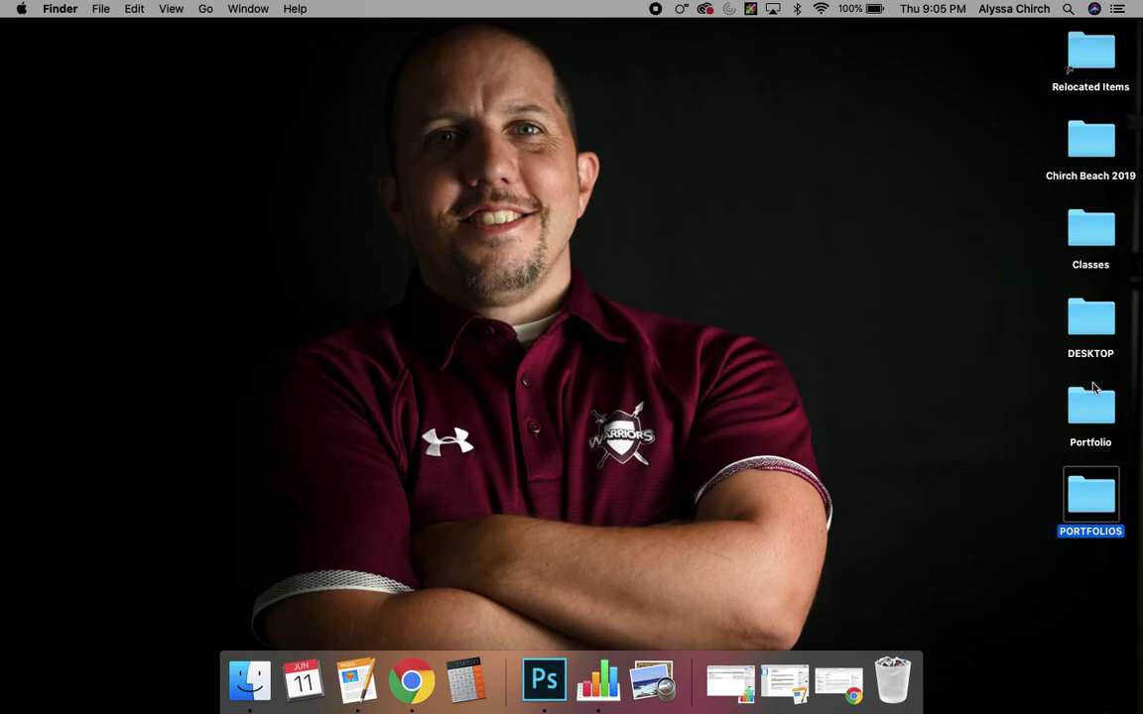
Open DESKTOP > FAMILY PHOTOS EASTER 2020 and box-select all seven JPG photos.
{"action": "double_click", "coordinate": [1092, 326]}
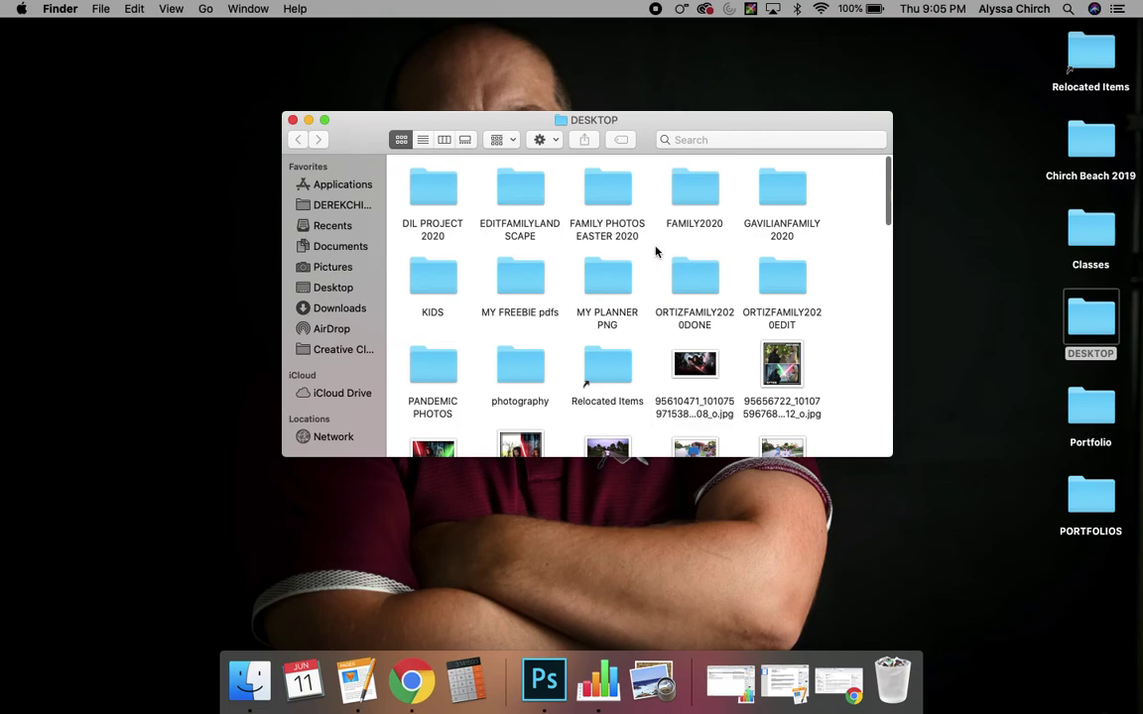
{"action": "double_click", "coordinate": [614, 191]}
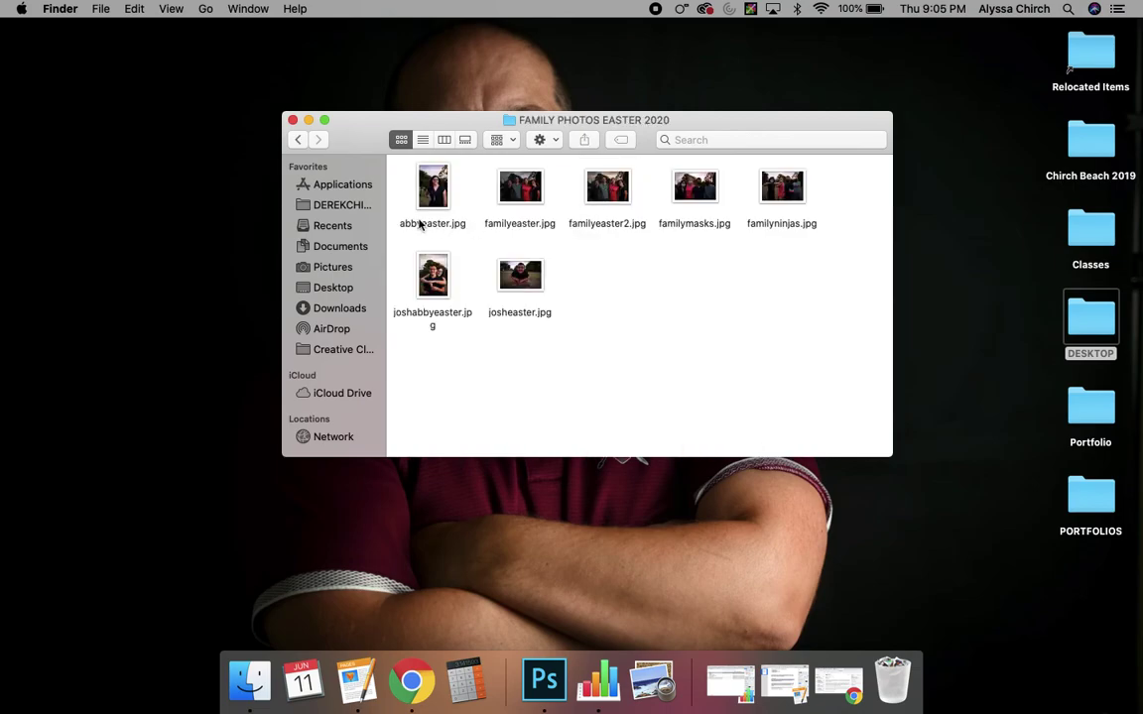
{"action": "left_click_drag", "start_coordinate": [401, 198], "coordinate": [835, 289]}
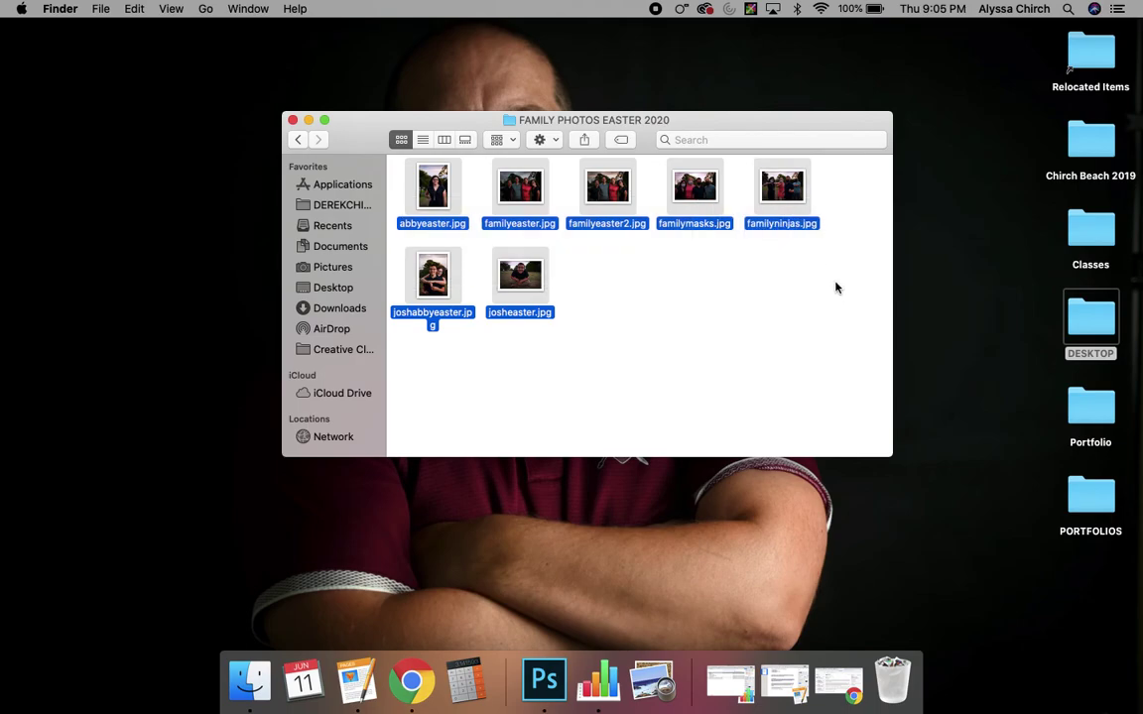
Open the seven selected photos in Preview and step through them from familyeaster.jpg onward.
{"action": "double_click", "coordinate": [791, 193]}
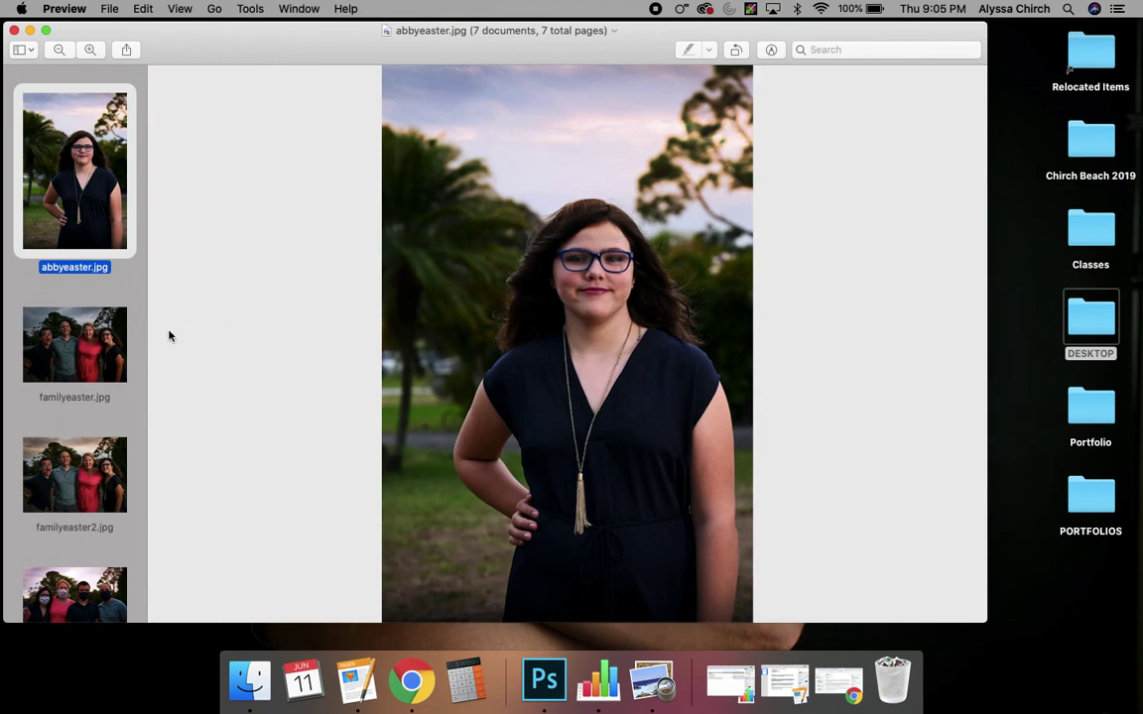
{"action": "left_click", "coordinate": [144, 357]}
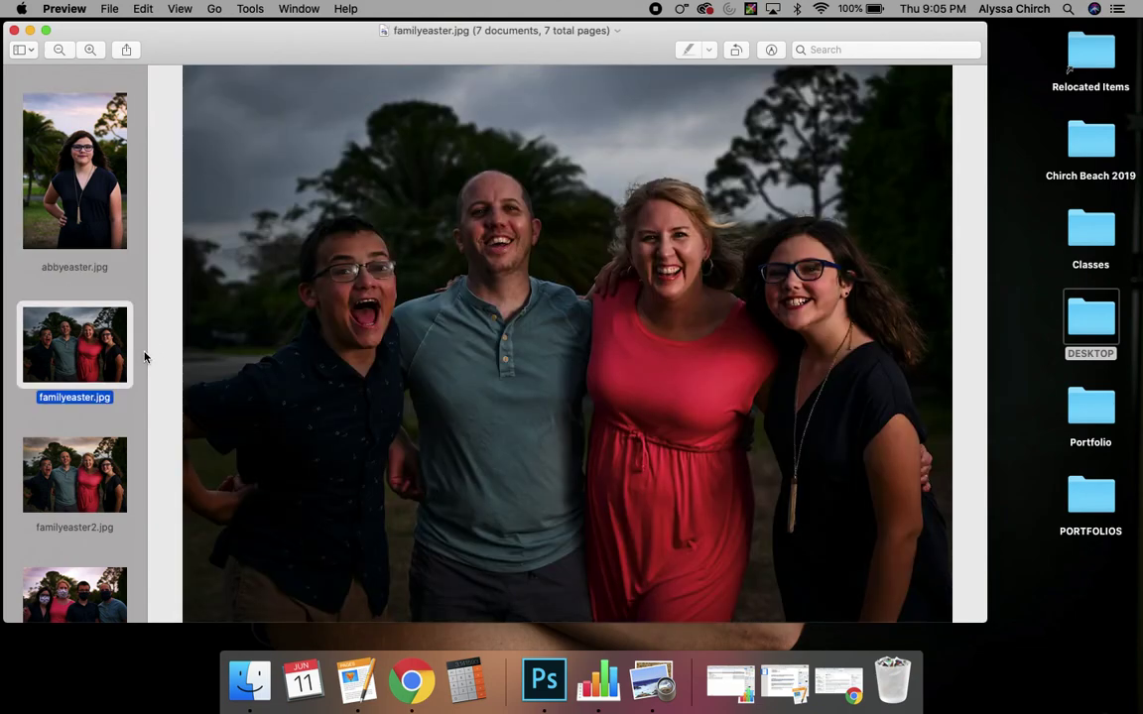
{"action": "key", "text": "Down"}
{"action": "key", "text": "Down"}
{"action": "key", "text": "Down"}
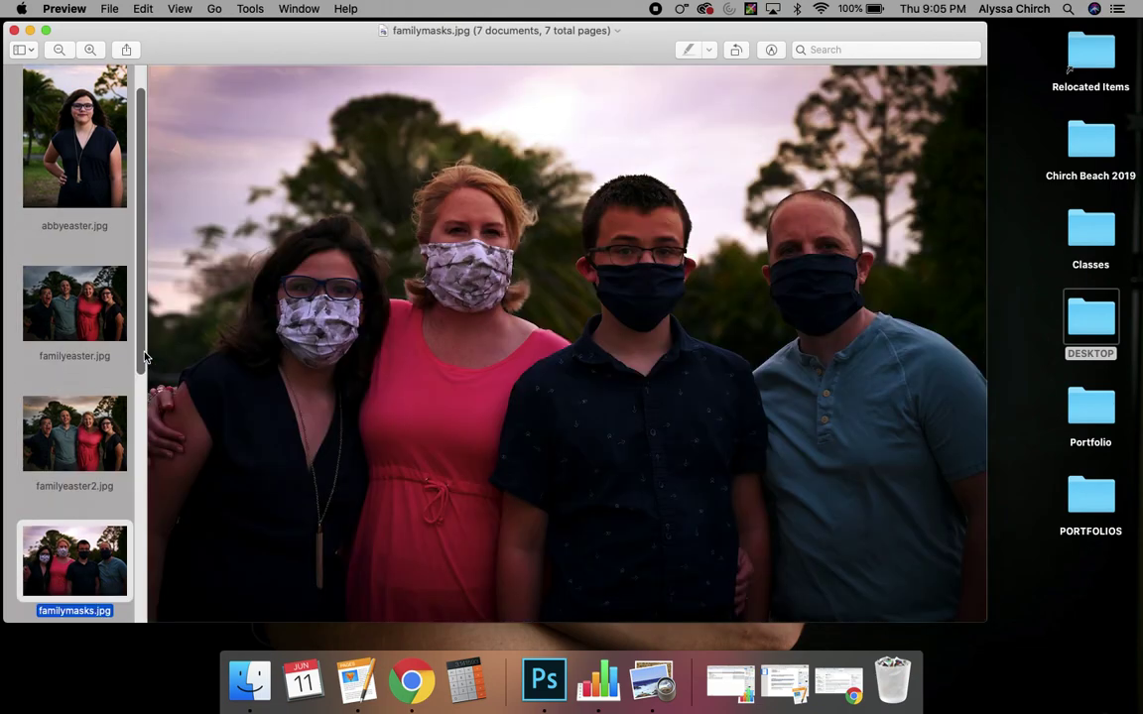
{"action": "key", "text": "Down"}
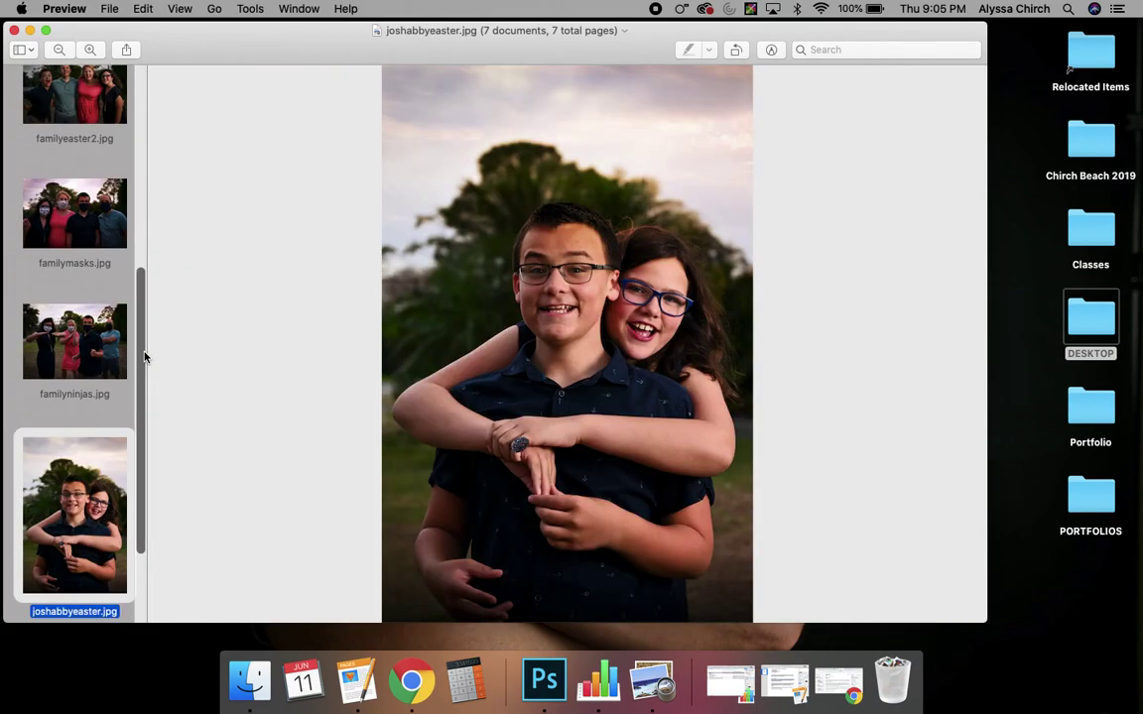